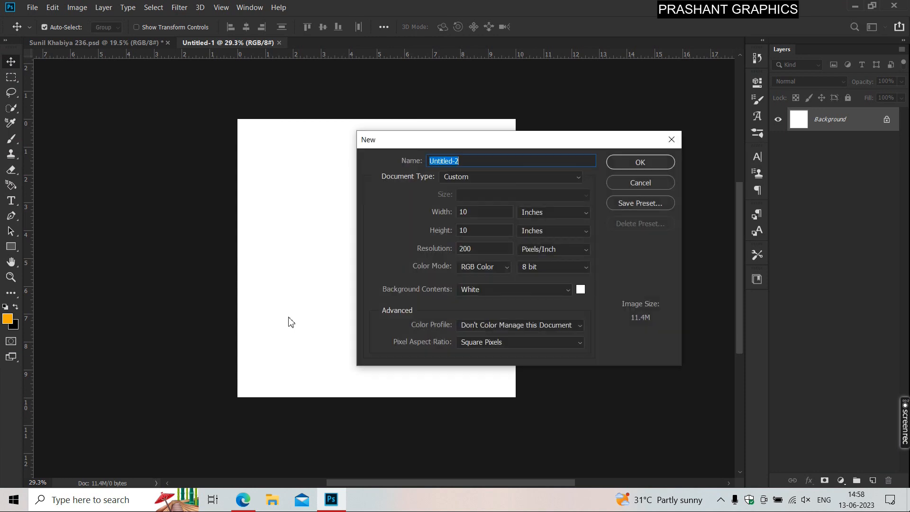
- Create a new 4000 × 4000 pixel document named Hindi Banner at 200 pixels/inch in RGB Color
{"action": "left_click", "coordinate": [553, 213]}
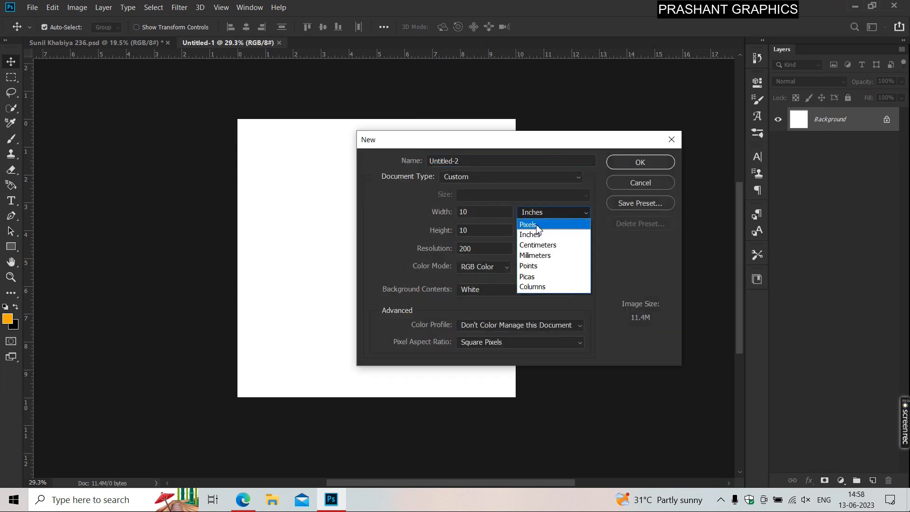
{"action": "left_click", "coordinate": [537, 226]}
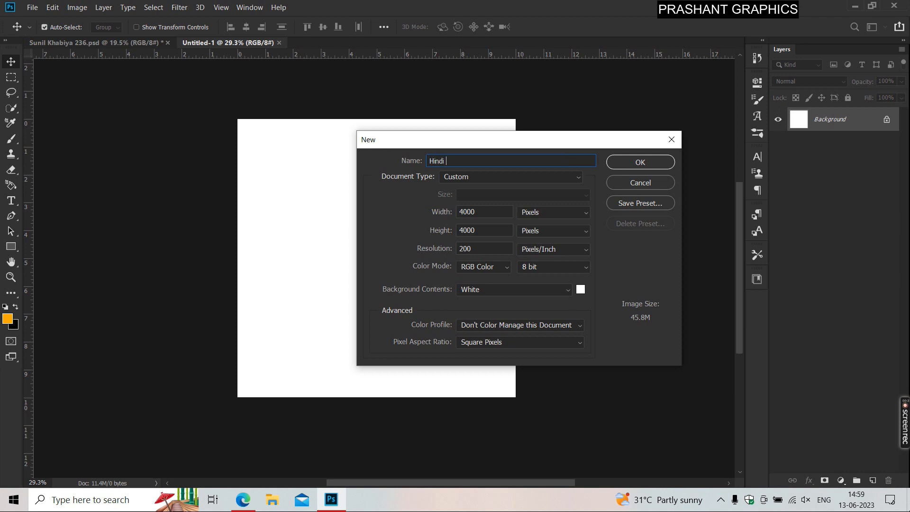
{"action": "key", "text": "Return"}
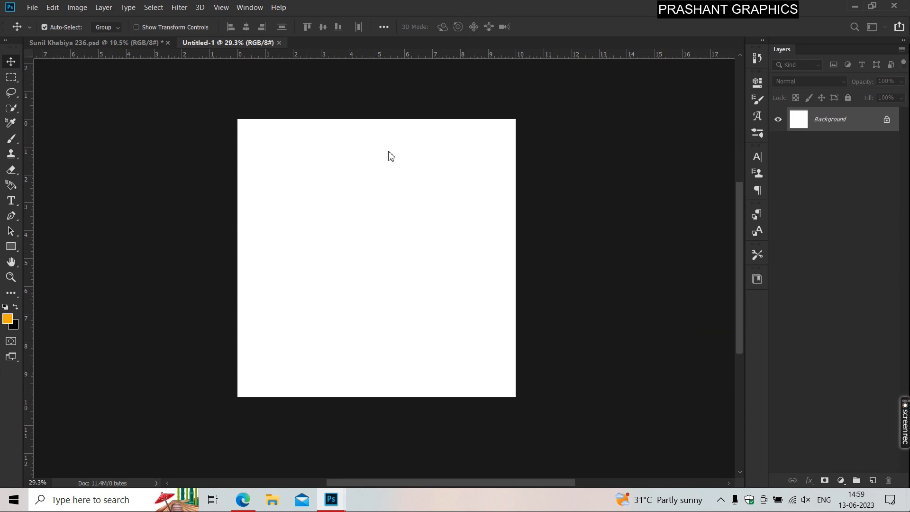
{"action": "left_click_drag", "start_coordinate": [251, 55], "coordinate": [364, 42]}
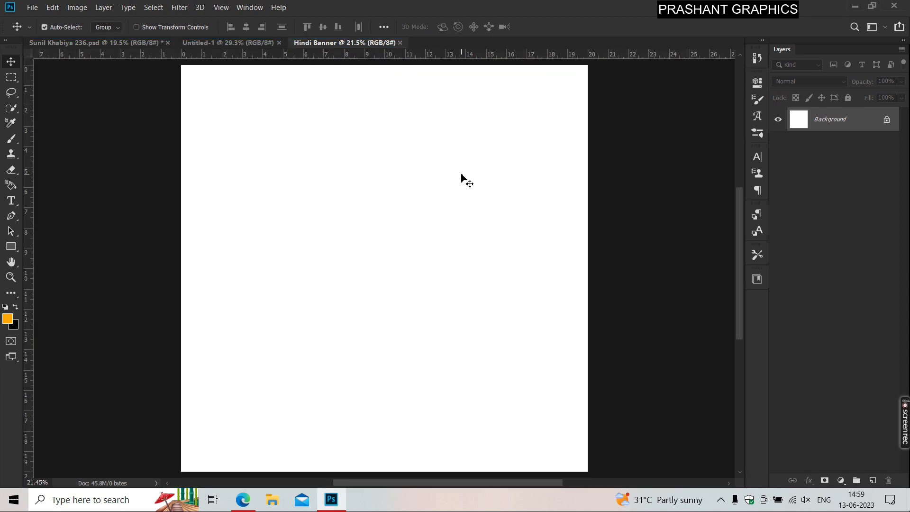
- Open the Gradient image from the banner materials folder and copy it into the Hindi Banner document
{"action": "key", "text": "ctrl+o"}
{"action": "left_click", "coordinate": [88, 162]}
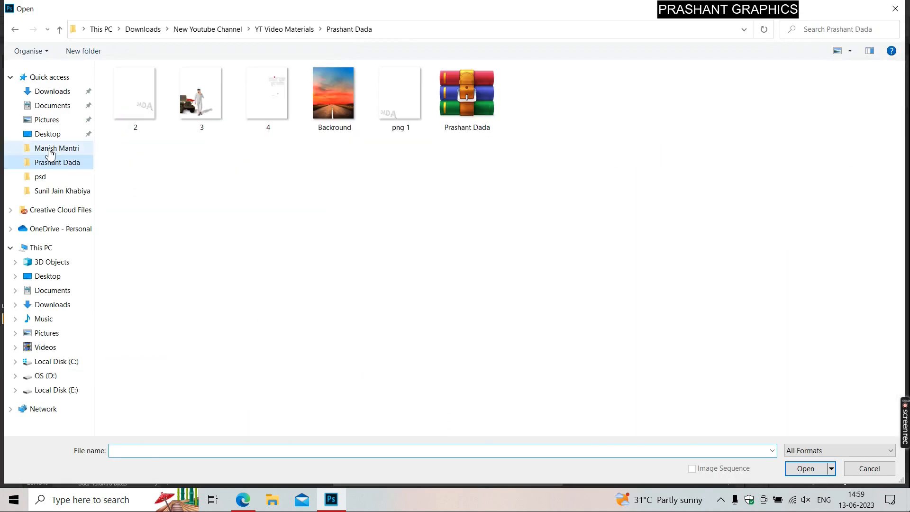
{"action": "left_click", "coordinate": [87, 149]}
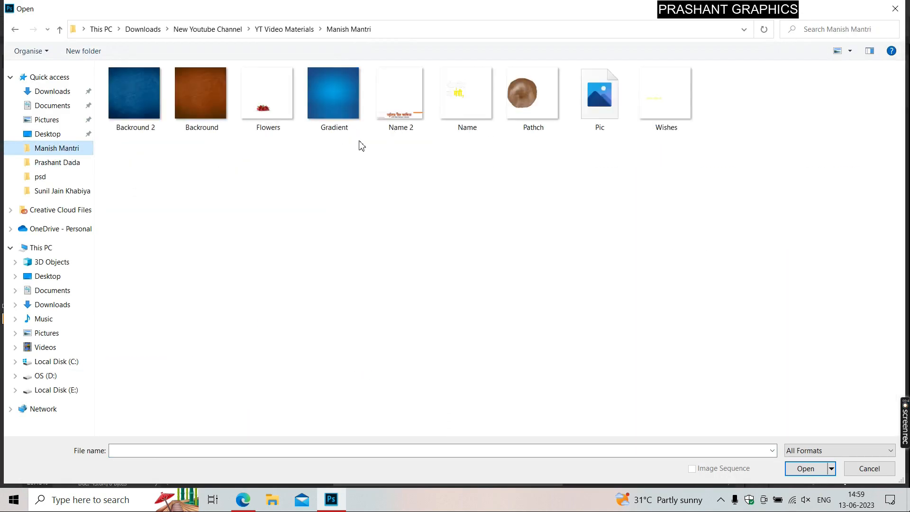
{"action": "left_click", "coordinate": [346, 116]}
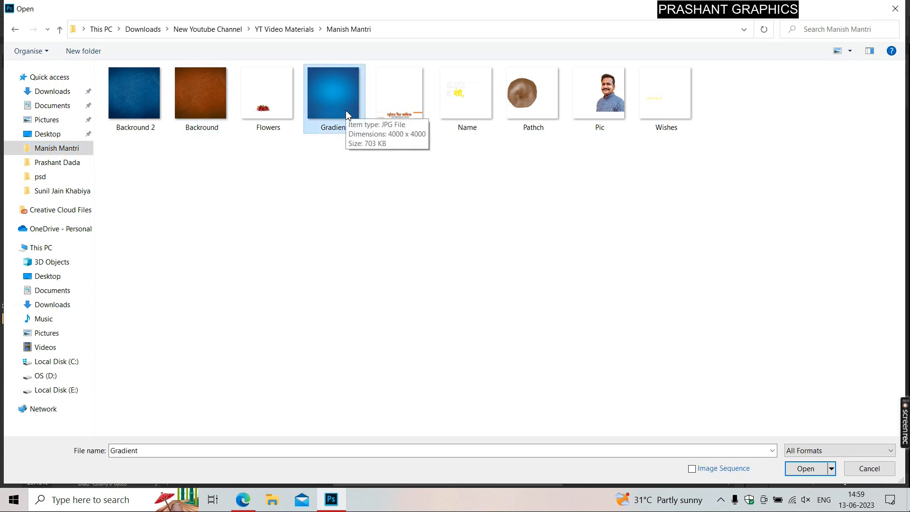
{"action": "double_click", "coordinate": [347, 115]}
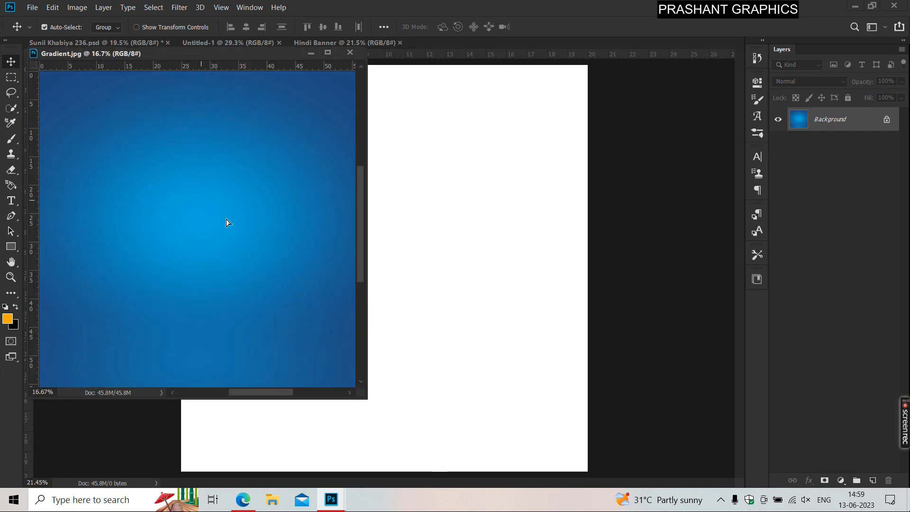
{"action": "left_click_drag", "start_coordinate": [227, 223], "coordinate": [399, 305]}
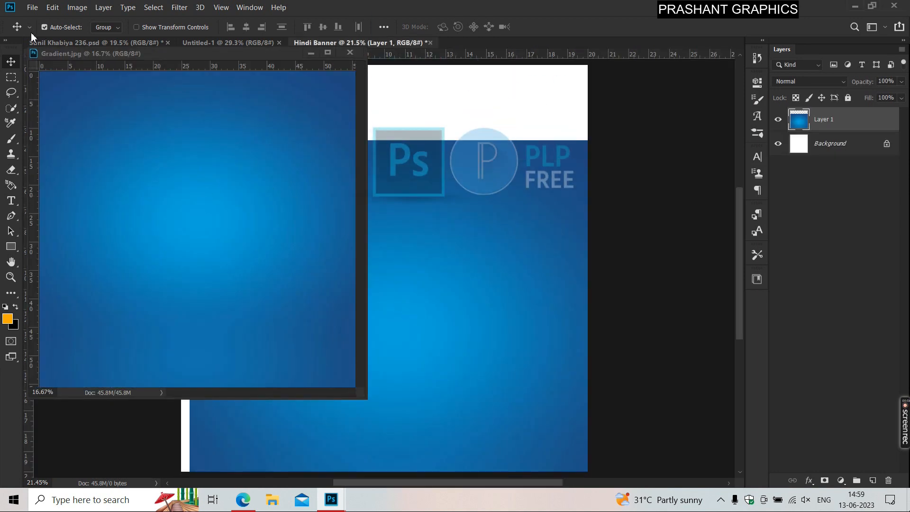
- Close the Gradient image and move its copy in Hindi Banner so it covers the whole canvas
{"action": "left_click", "coordinate": [59, 54]}
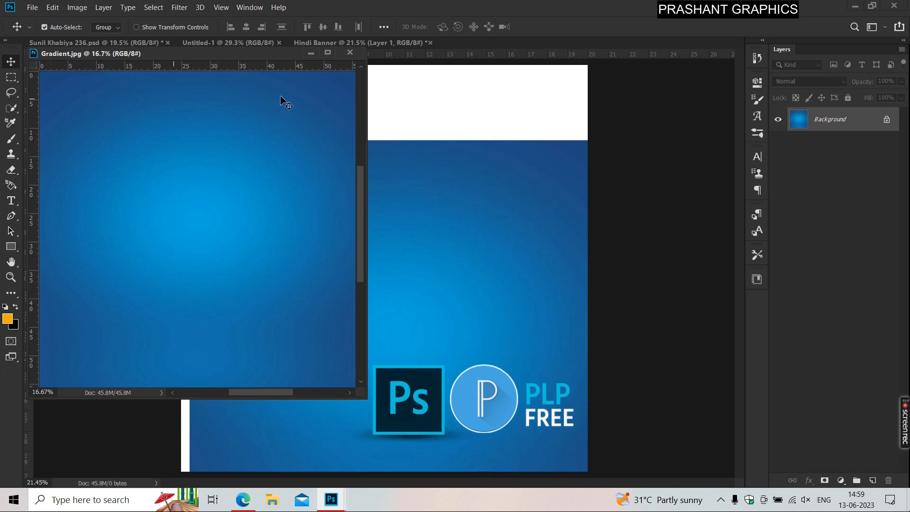
{"action": "left_click", "coordinate": [351, 52]}
{"action": "left_click_drag", "start_coordinate": [434, 300], "coordinate": [394, 225]}
{"action": "key", "text": "ctrl+t"}
{"action": "scroll", "coordinate": [392, 214], "scroll_direction": "down", "scroll_amount": 2}
{"action": "key", "text": "Return"}
{"action": "scroll", "coordinate": [415, 232], "scroll_direction": "up", "scroll_amount": 1}
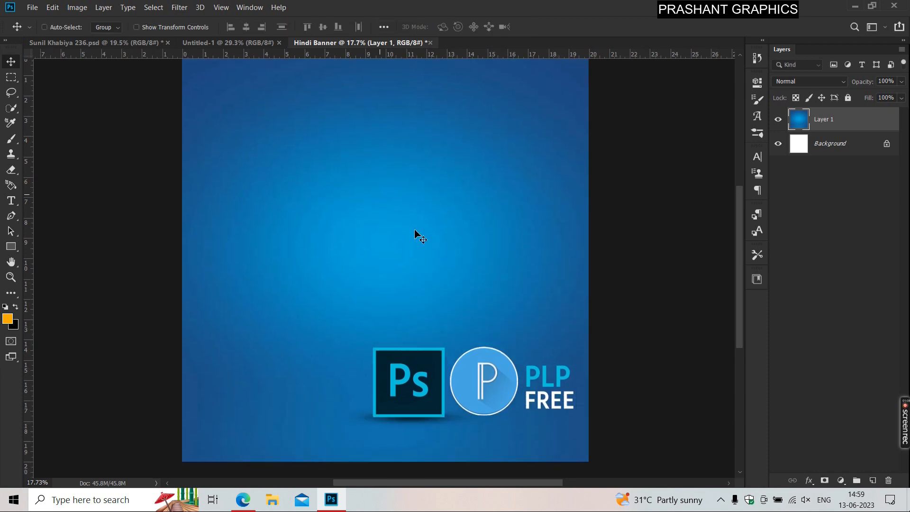
- Open the Backround 2 image, copy it into Hindi Banner, close the source and align the copy with the canvas
{"action": "left_click", "coordinate": [32, 7]}
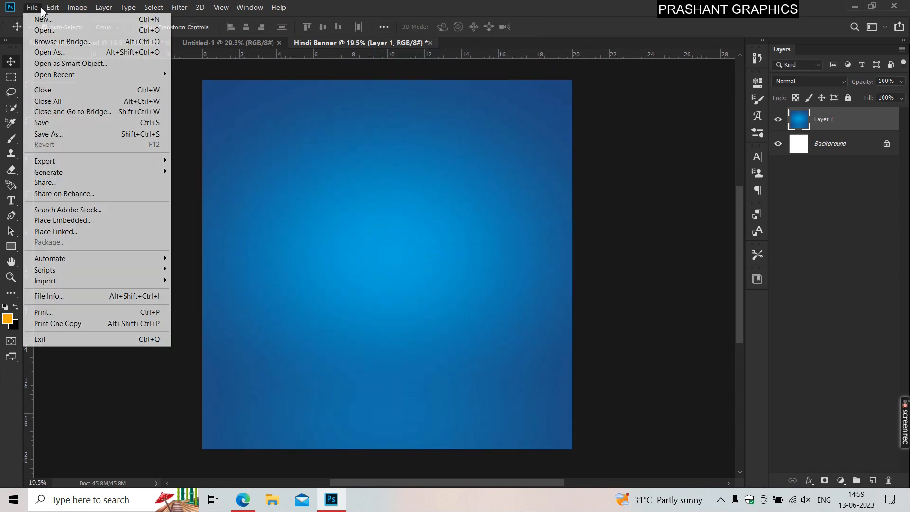
{"action": "mouse_move", "coordinate": [52, 7]}
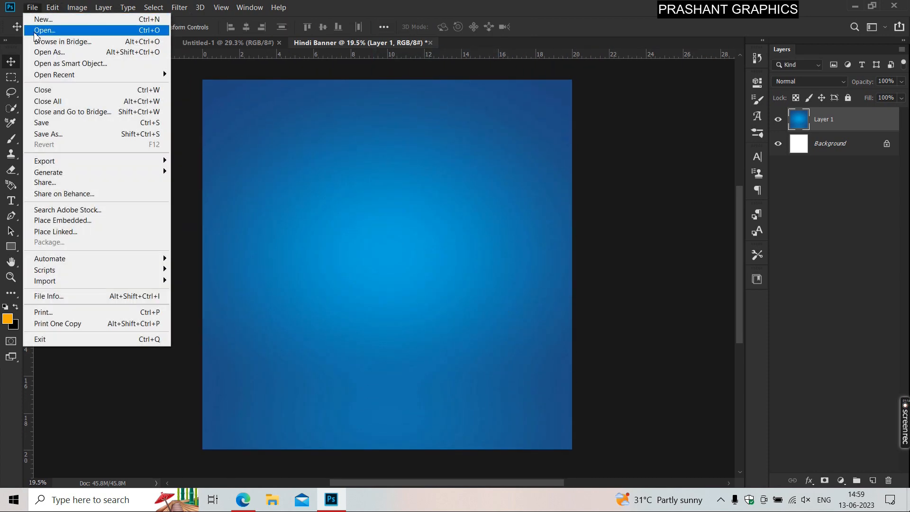
{"action": "left_click", "coordinate": [36, 30]}
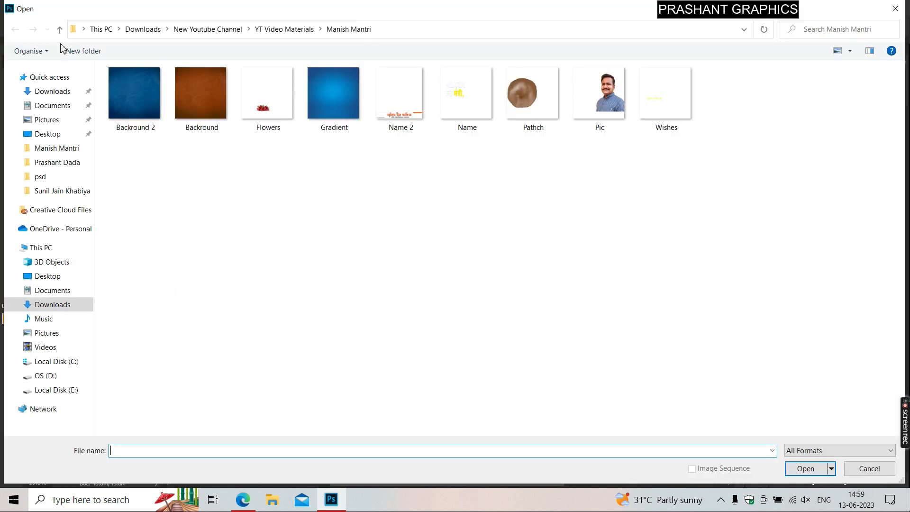
{"action": "left_click", "coordinate": [138, 113]}
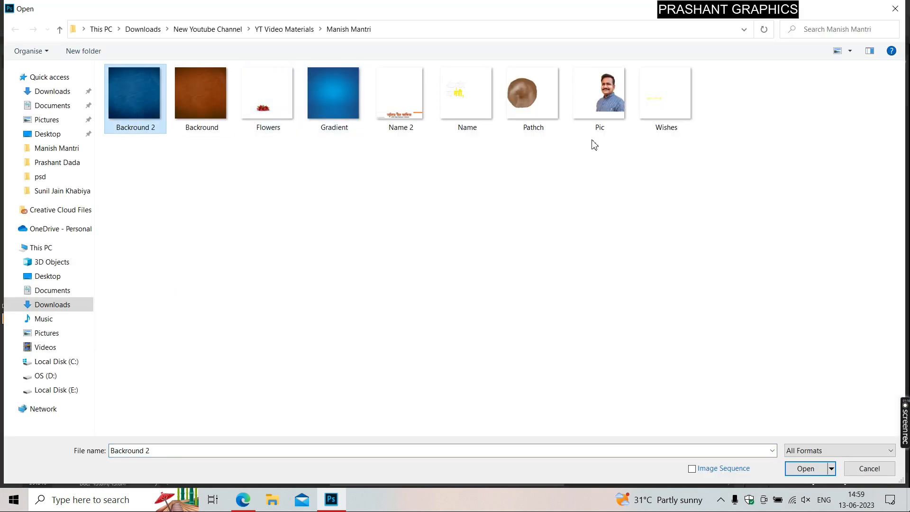
{"action": "double_click", "coordinate": [139, 95]}
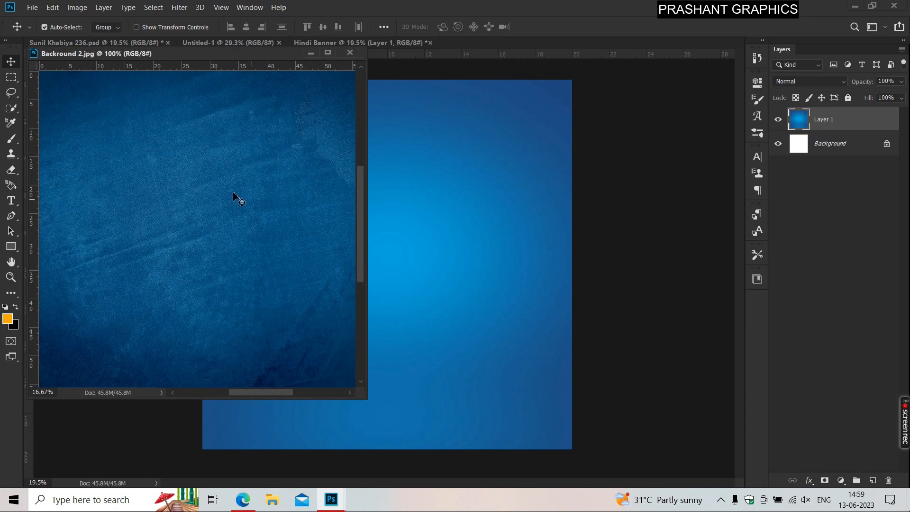
{"action": "left_click_drag", "start_coordinate": [234, 194], "coordinate": [479, 269]}
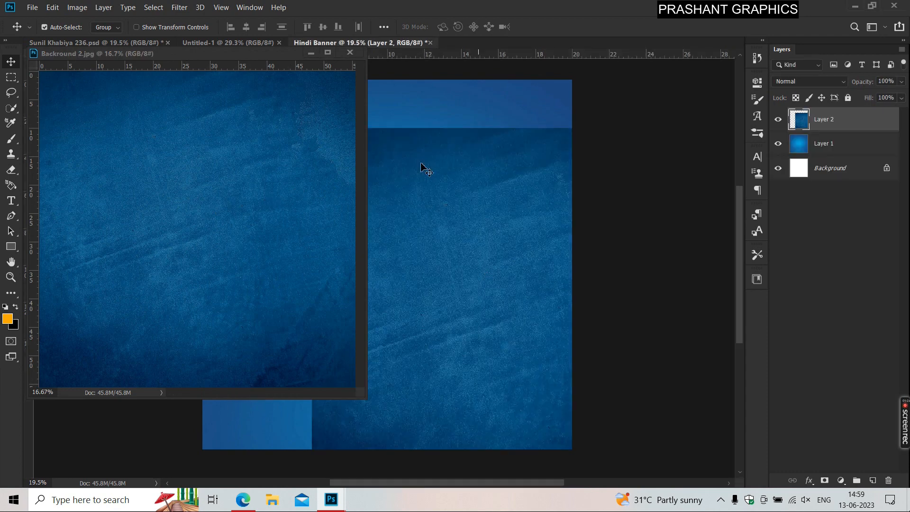
{"action": "left_click", "coordinate": [349, 53]}
{"action": "left_click_drag", "start_coordinate": [350, 223], "coordinate": [302, 209]}
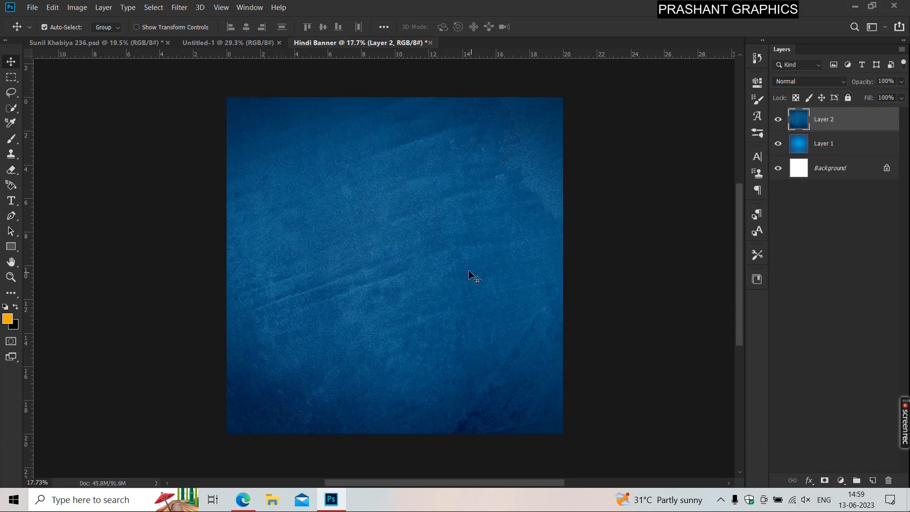
- Set the blend mode of Layer 2, the blue texture, to Overlay
{"action": "left_click", "coordinate": [810, 81]}
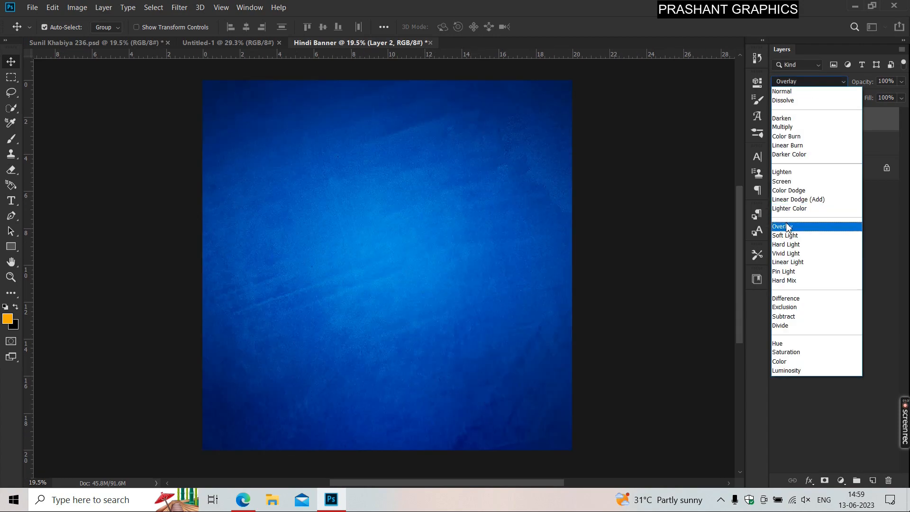
{"action": "left_click", "coordinate": [789, 227]}
{"action": "left_click", "coordinate": [698, 234]}
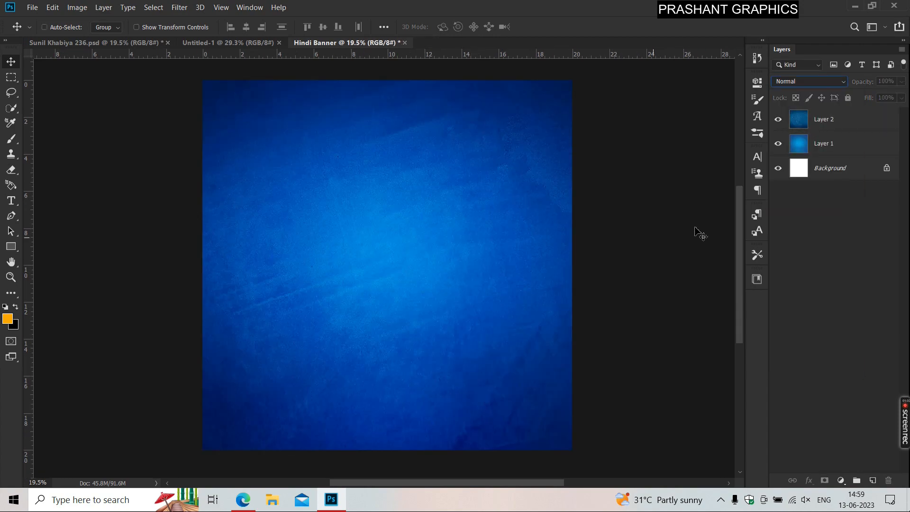
{"action": "key", "text": "ctrl+0"}
{"action": "left_click", "coordinate": [838, 123]}
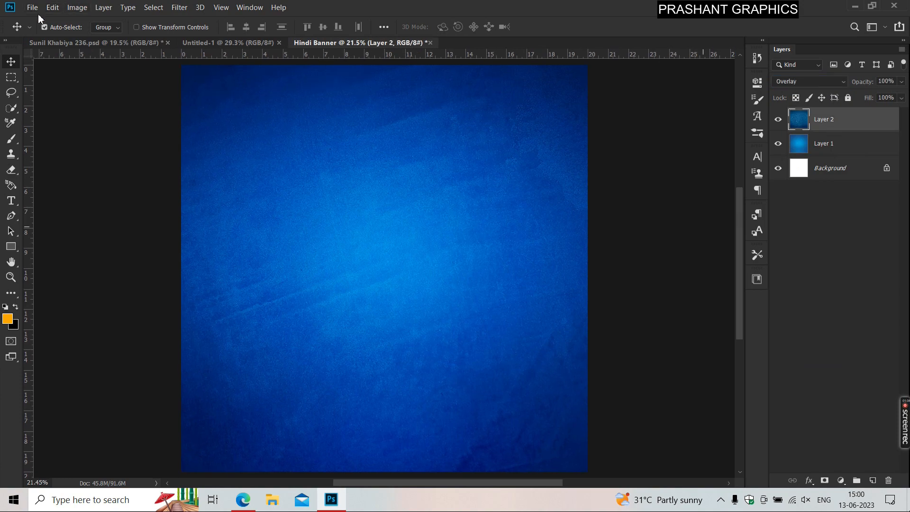
- Place the Pic portrait as an embedded object above Layer 2
{"action": "left_click", "coordinate": [25, 8]}
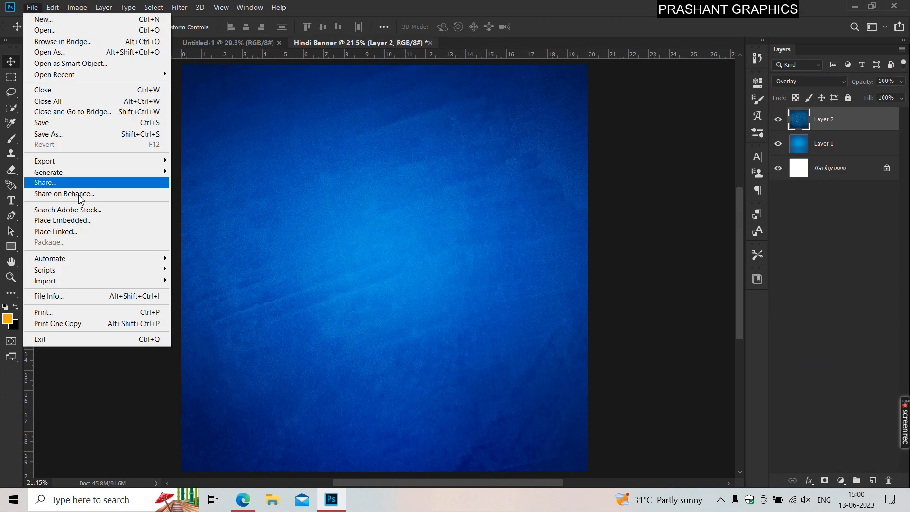
{"action": "left_click", "coordinate": [83, 223]}
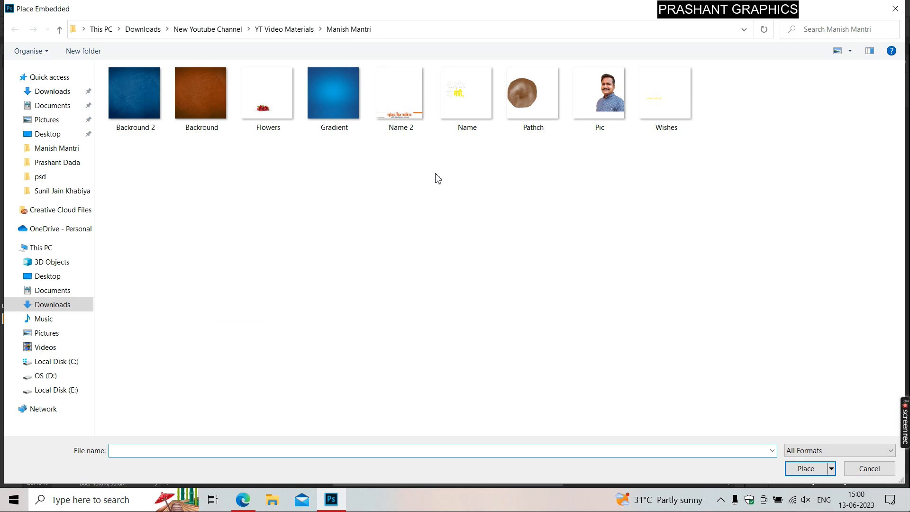
{"action": "left_click", "coordinate": [264, 114]}
{"action": "left_click", "coordinate": [401, 109]}
{"action": "left_click", "coordinate": [477, 109]}
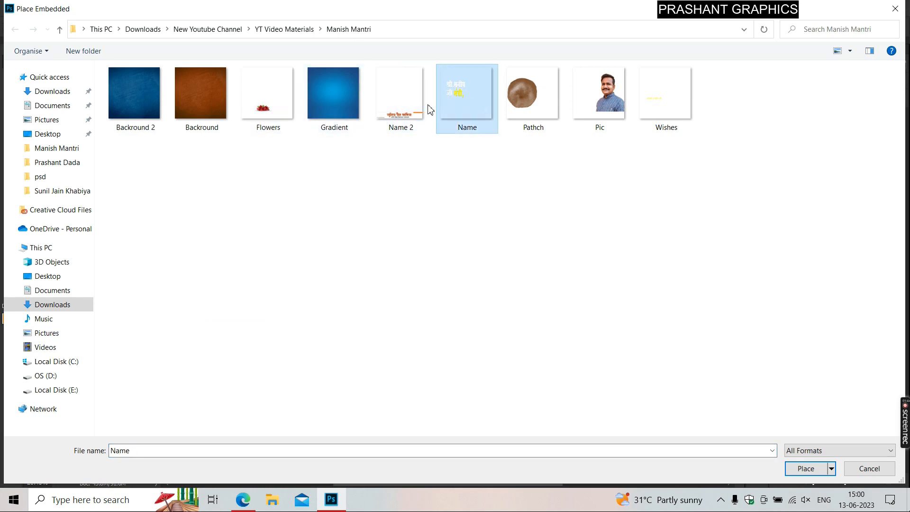
{"action": "double_click", "coordinate": [600, 110]}
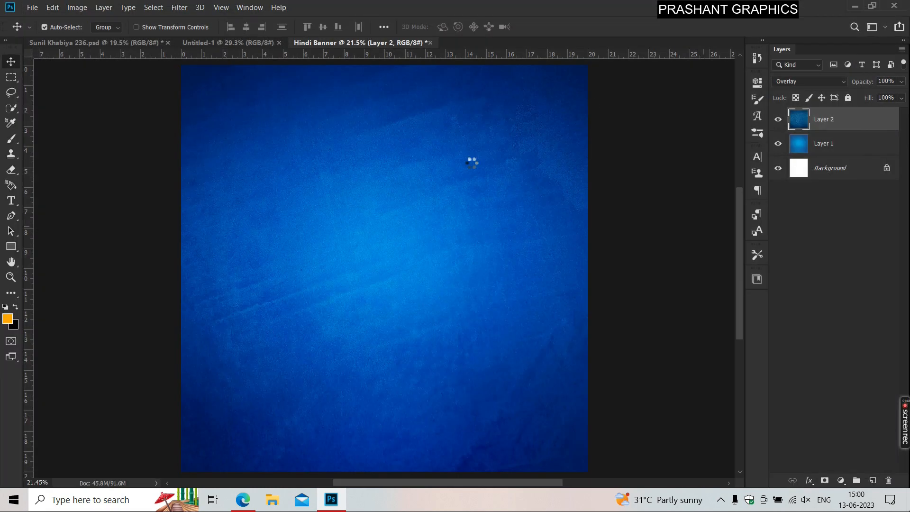
{"action": "scroll", "coordinate": [454, 301], "scroll_direction": "up", "scroll_amount": 3}
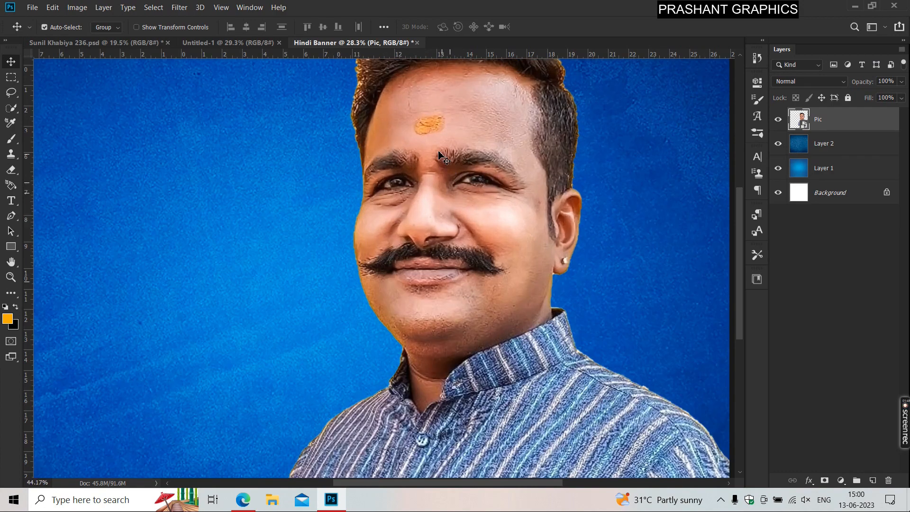
{"action": "scroll", "coordinate": [444, 157], "scroll_direction": "down", "scroll_amount": 5}
{"action": "scroll", "coordinate": [460, 256], "scroll_direction": "up", "scroll_amount": 1}
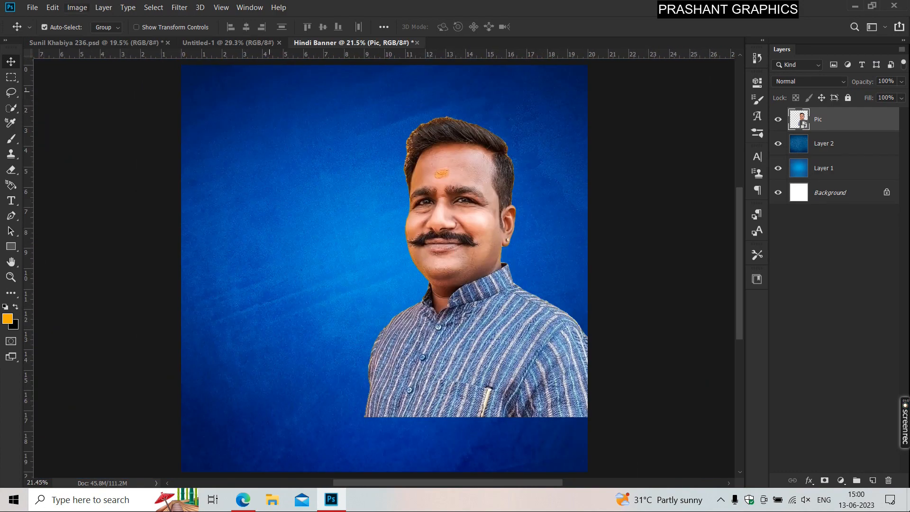
- Apply the Camera Raw Filter to Pic with sharpening 20, noise reduction 34 and Oranges luminance +12, and collapse its filter list
{"action": "left_click", "coordinate": [179, 8]}
{"action": "left_click", "coordinate": [195, 72]}
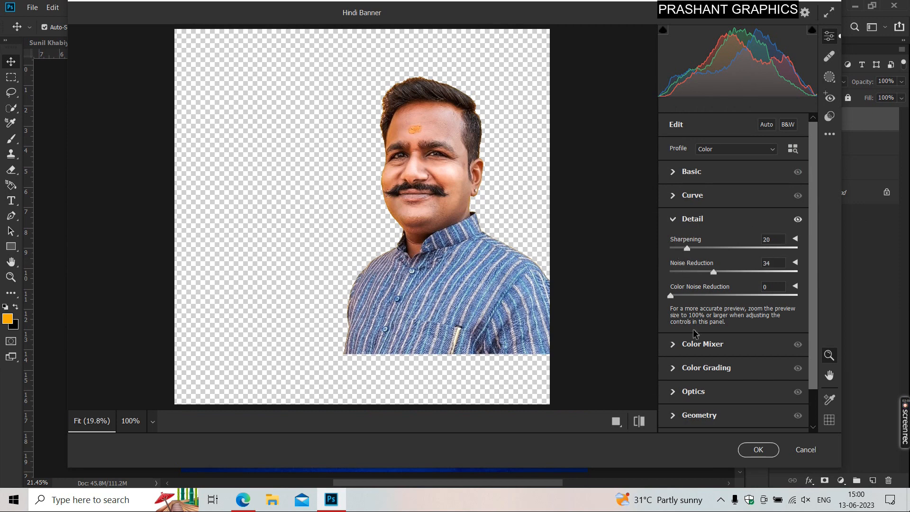
{"action": "left_click", "coordinate": [698, 348]}
{"action": "left_click_drag", "start_coordinate": [734, 259], "coordinate": [743, 259]}
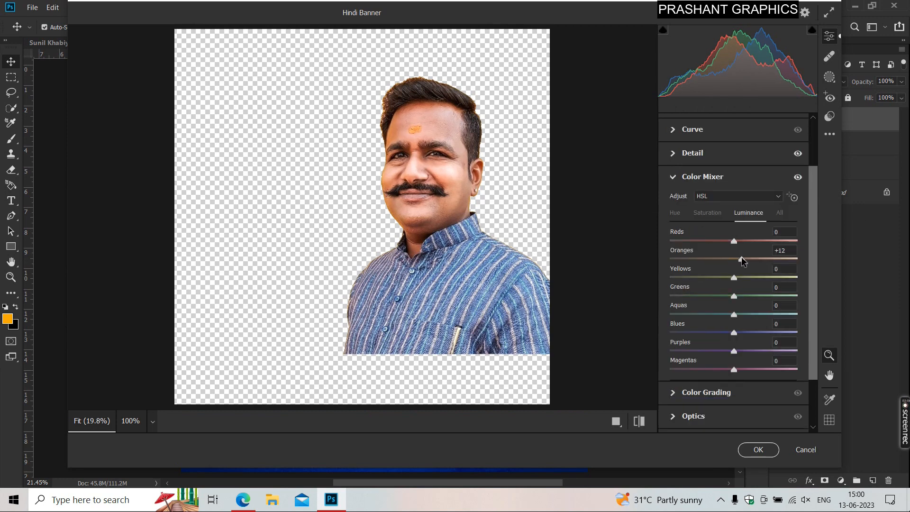
{"action": "left_click", "coordinate": [747, 446]}
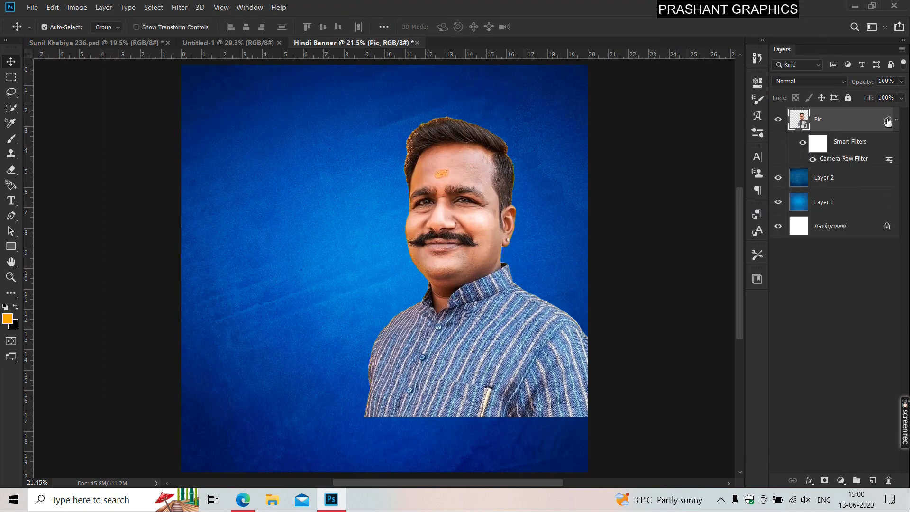
{"action": "left_click", "coordinate": [896, 120]}
- Add a Hue/Saturation adjustment layer directly above Layer 2 and raise its hue slightly
{"action": "left_click", "coordinate": [550, 233]}
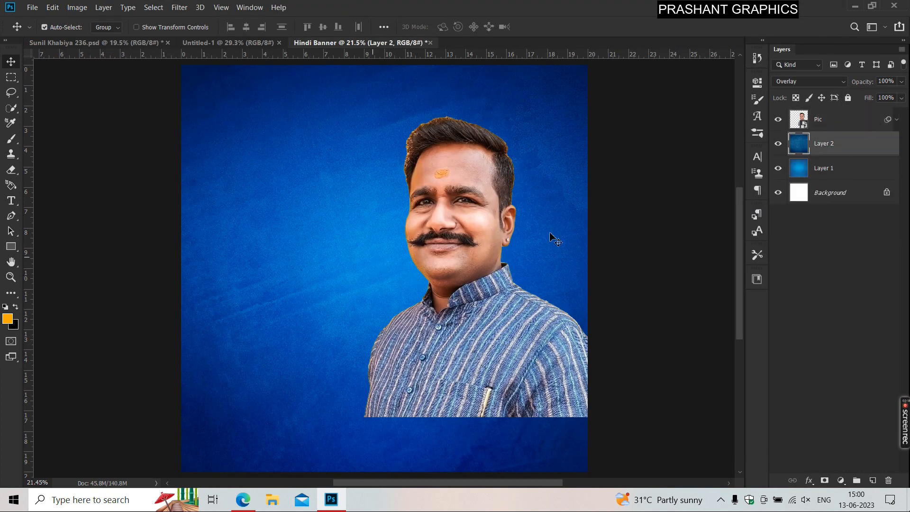
{"action": "left_click", "coordinate": [840, 480]}
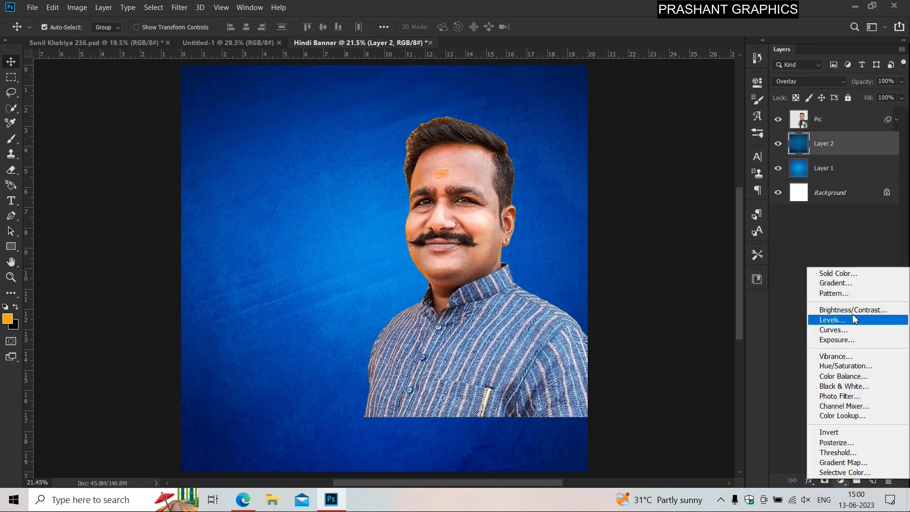
{"action": "left_click", "coordinate": [839, 367]}
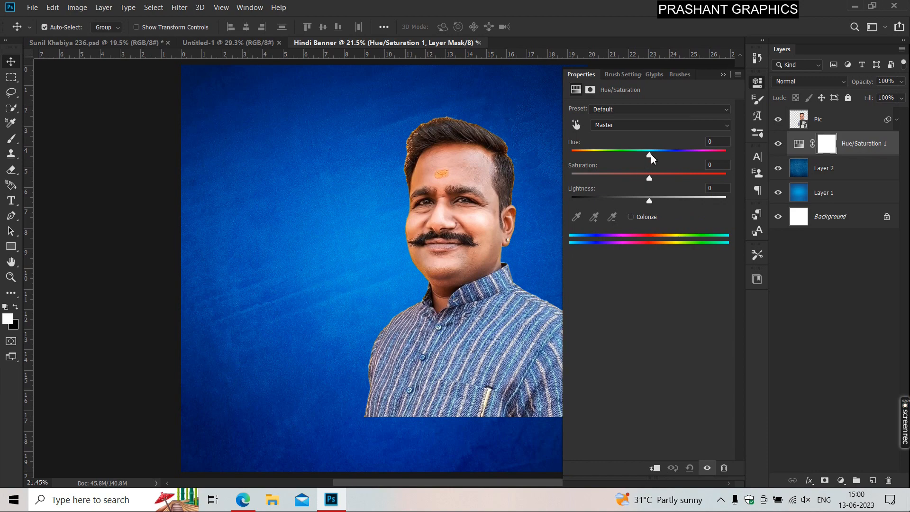
{"action": "mouse_move", "coordinate": [650, 157]}
{"action": "left_mouse_down"}
{"action": "mouse_move", "coordinate": [687, 156]}
{"action": "mouse_move", "coordinate": [666, 157]}
{"action": "left_mouse_up"}
- Set Layer 2's blend mode to Normal and the Hue/Saturation adjustment's hue to +180
{"action": "left_click", "coordinate": [818, 171]}
{"action": "left_click", "coordinate": [792, 82]}
{"action": "left_click", "coordinate": [796, 227]}
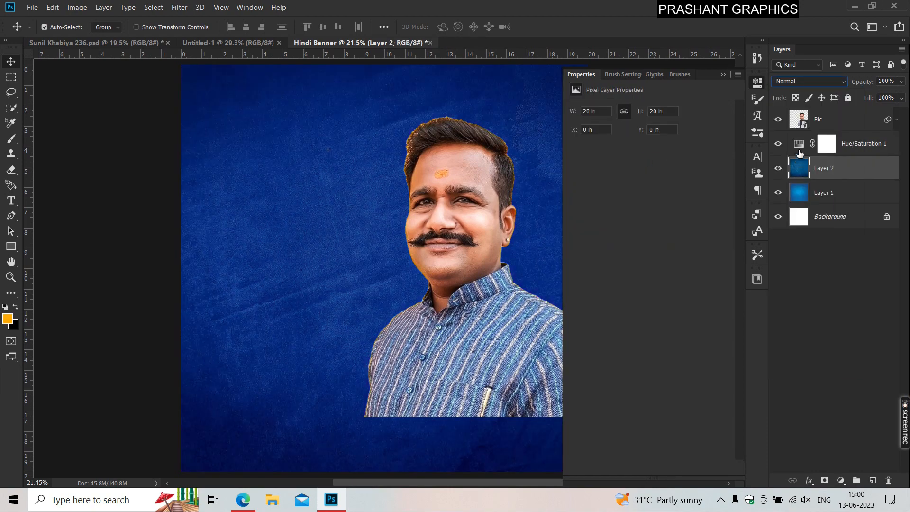
{"action": "left_click", "coordinate": [800, 147]}
{"action": "left_click_drag", "start_coordinate": [675, 158], "coordinate": [729, 158]}
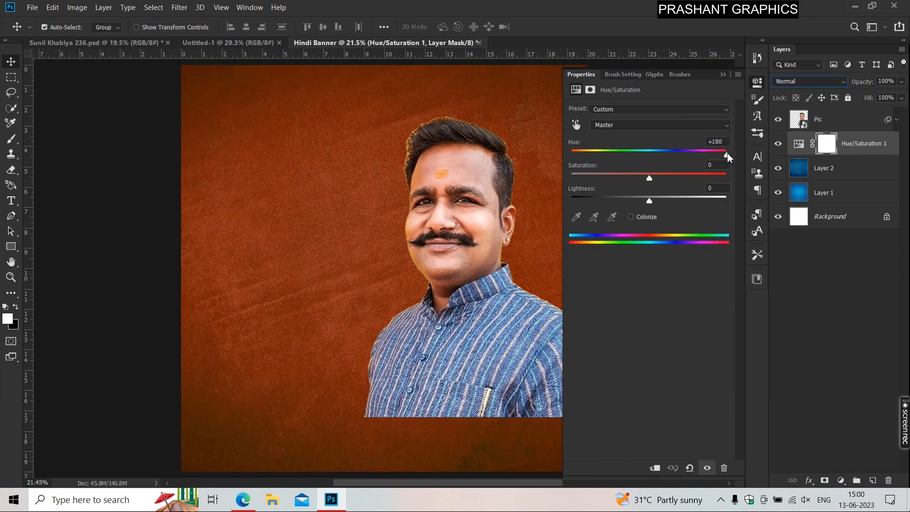
- Set the Hue/Saturation 1 adjustment's hue to -180 and collapse its settings
{"action": "left_click", "coordinate": [723, 75]}
{"action": "left_click", "coordinate": [711, 119]}
{"action": "left_click", "coordinate": [805, 151]}
{"action": "left_click", "coordinate": [569, 128]}
{"action": "left_click", "coordinate": [799, 151]}
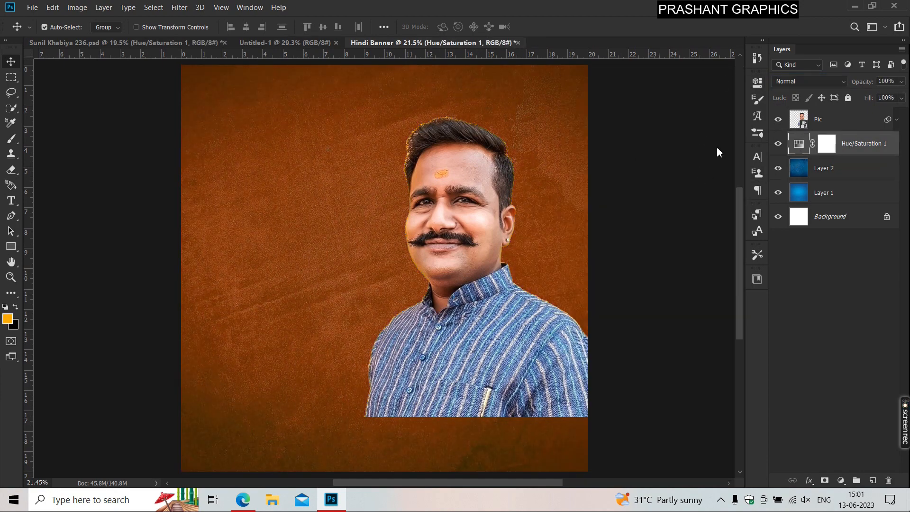
{"action": "double_click", "coordinate": [809, 142]}
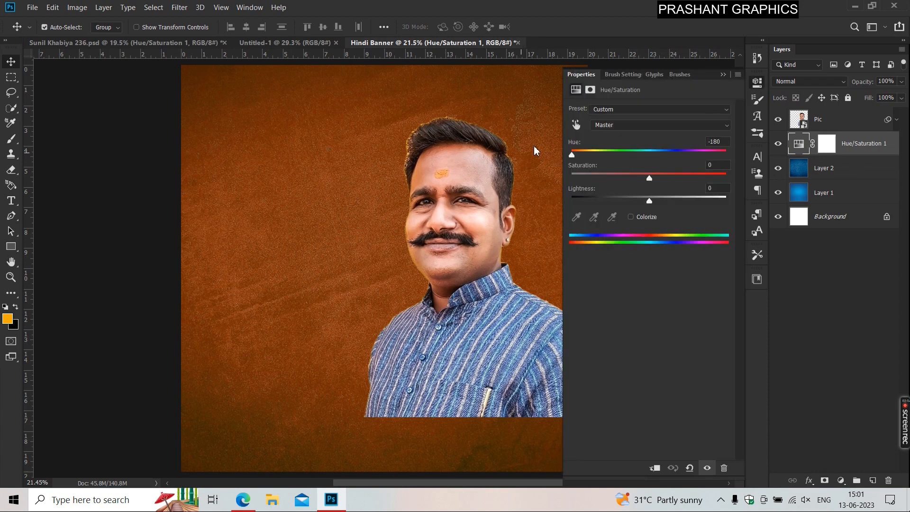
{"action": "left_click", "coordinate": [723, 74]}
- Place the Name image as an embedded object directly above the Pic layer
{"action": "key", "text": "alt+bracketright"}
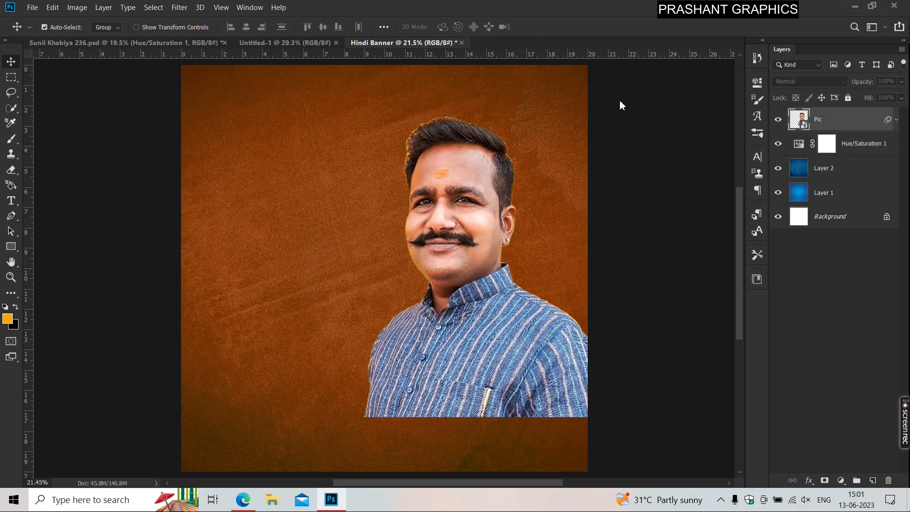
{"action": "left_click", "coordinate": [52, 7]}
{"action": "left_click", "coordinate": [33, 7]}
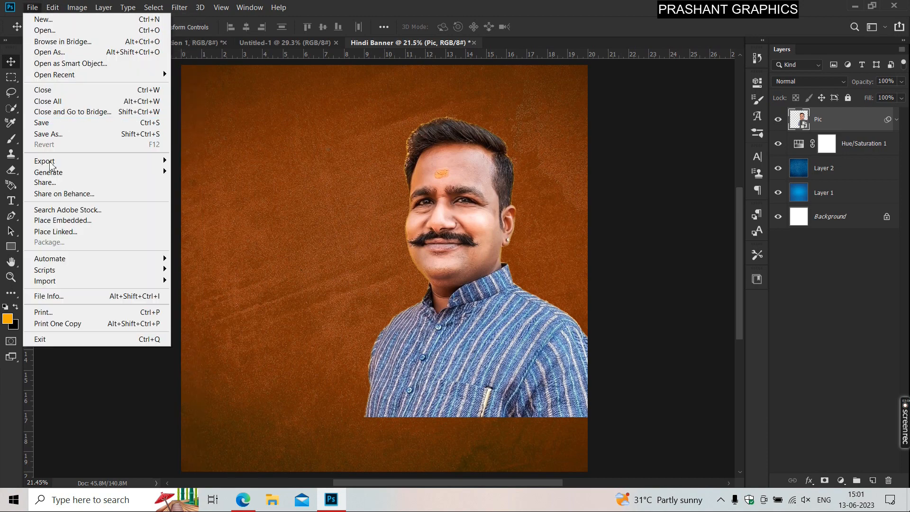
{"action": "left_click", "coordinate": [65, 221]}
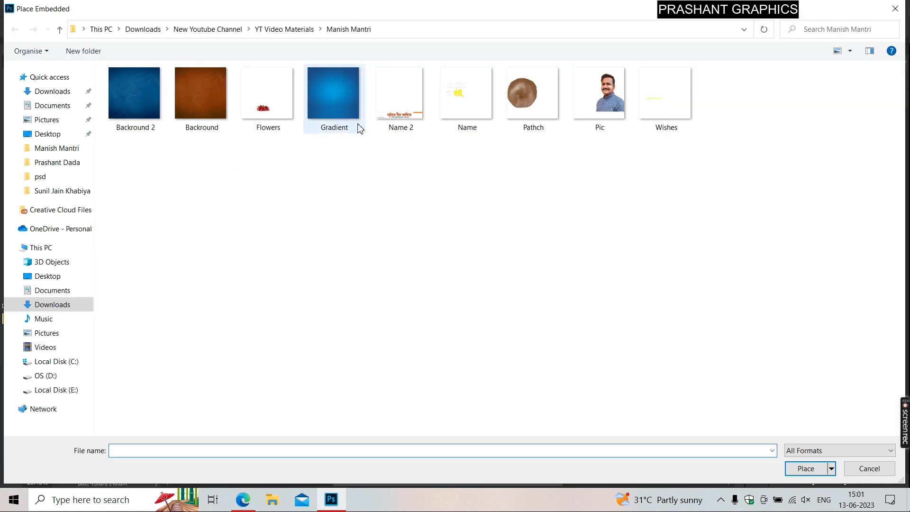
{"action": "double_click", "coordinate": [469, 112]}
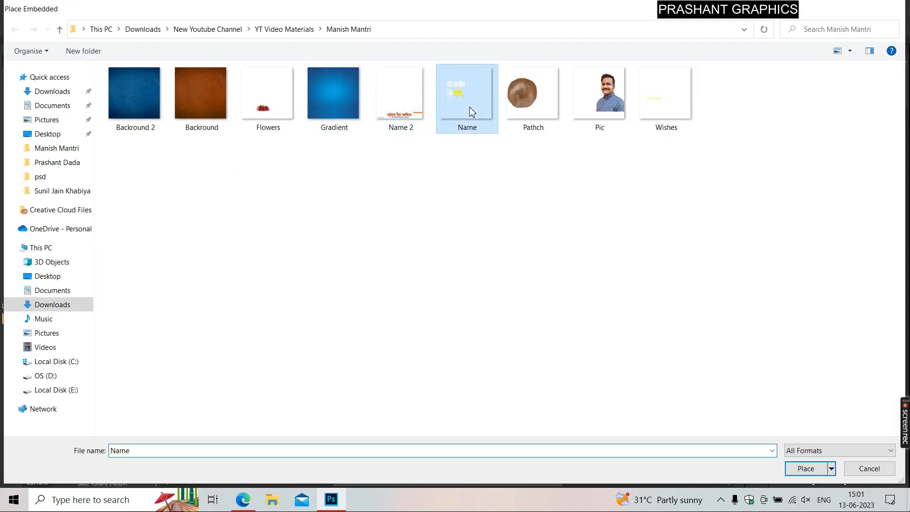
{"action": "left_click_drag", "start_coordinate": [299, 257], "coordinate": [301, 257]}
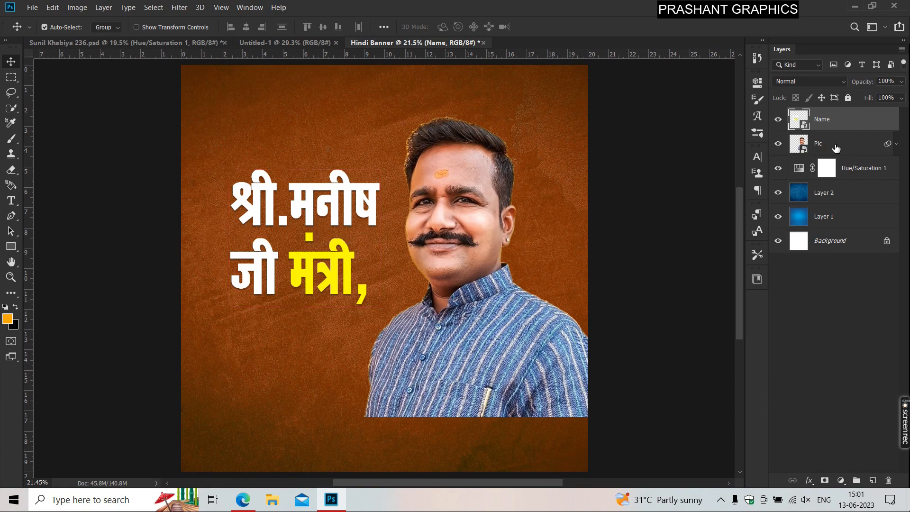
- Place the pngegg (30) speckle image from the Downloads folder as an embedded object above the Name layer
{"action": "left_click", "coordinate": [31, 8]}
{"action": "left_click", "coordinate": [64, 221]}
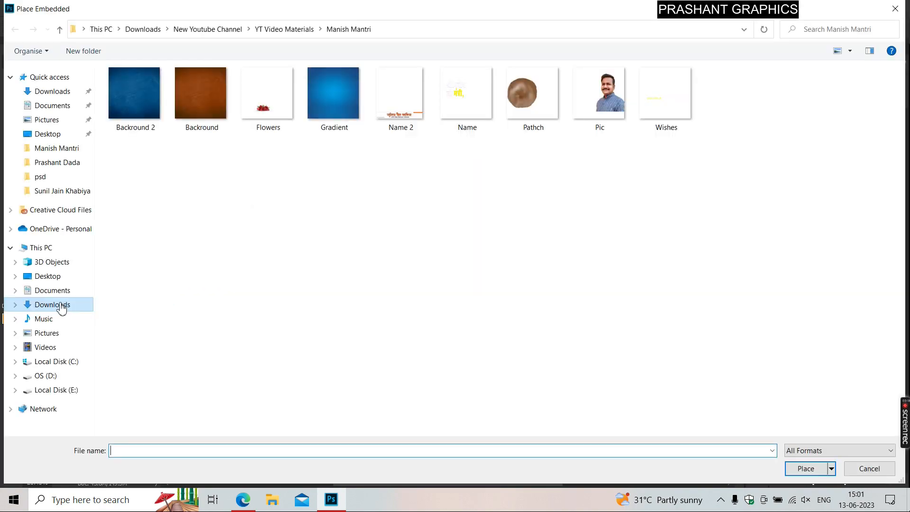
{"action": "left_click", "coordinate": [59, 305]}
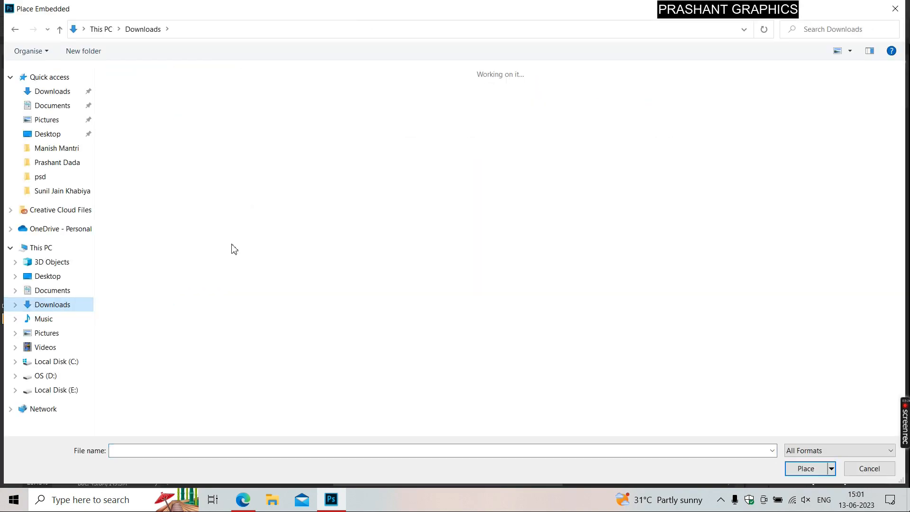
{"action": "scroll", "coordinate": [232, 256], "scroll_direction": "down", "scroll_amount": 5}
{"action": "scroll", "coordinate": [232, 264], "scroll_direction": "down", "scroll_amount": 15}
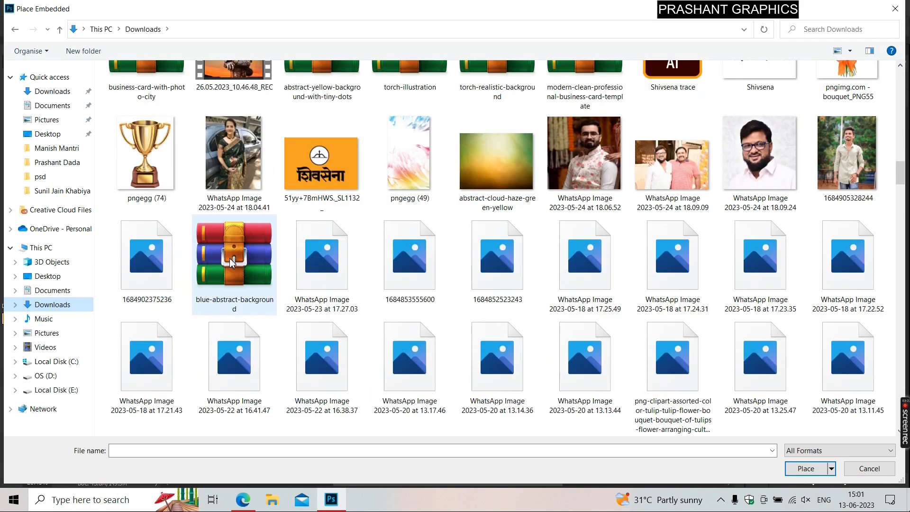
{"action": "scroll", "coordinate": [231, 262], "scroll_direction": "down", "scroll_amount": 15}
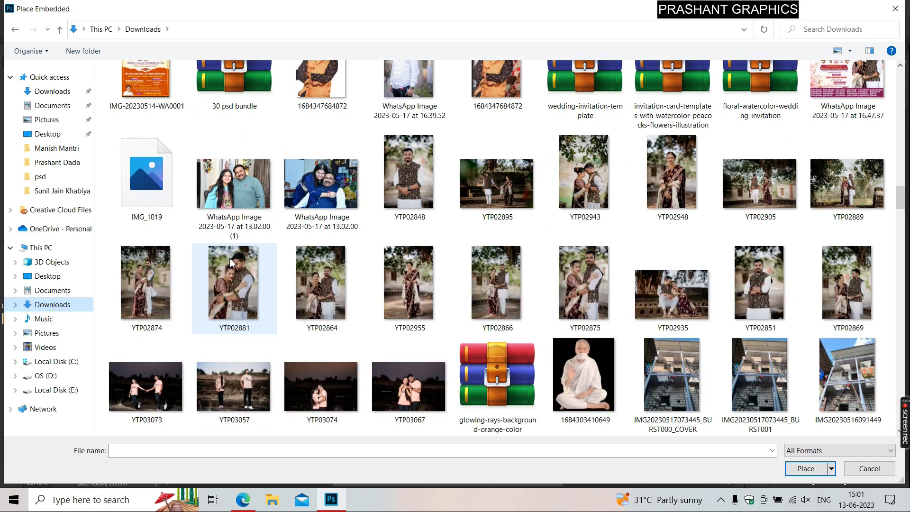
{"action": "scroll", "coordinate": [232, 264], "scroll_direction": "down", "scroll_amount": 15}
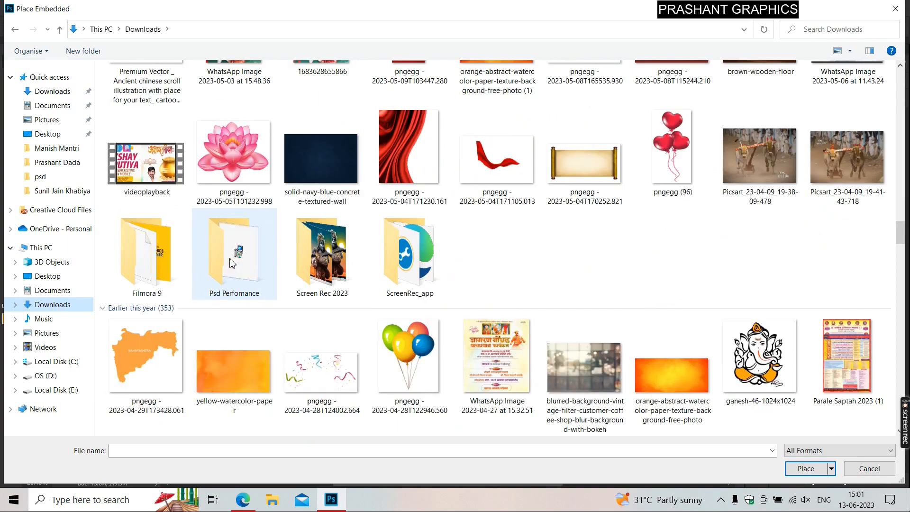
{"action": "scroll", "coordinate": [232, 264], "scroll_direction": "down", "scroll_amount": 15}
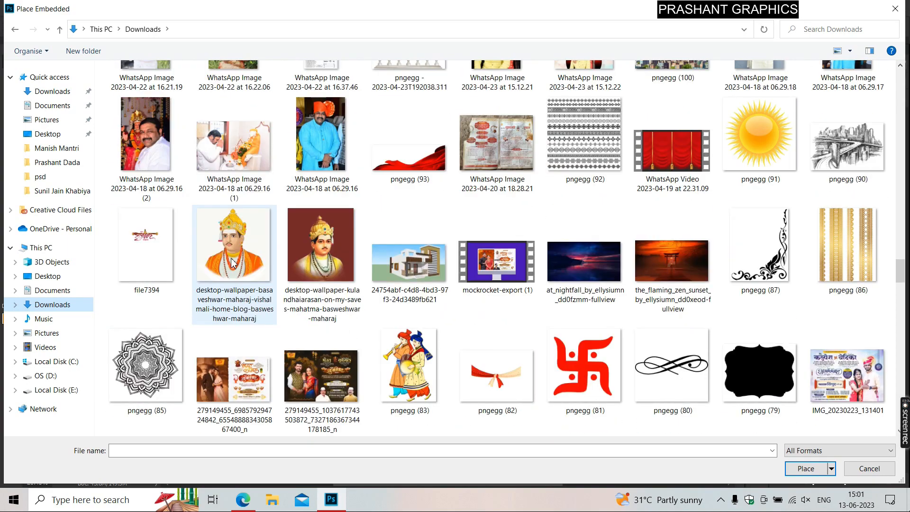
{"action": "scroll", "coordinate": [232, 263], "scroll_direction": "down", "scroll_amount": 10}
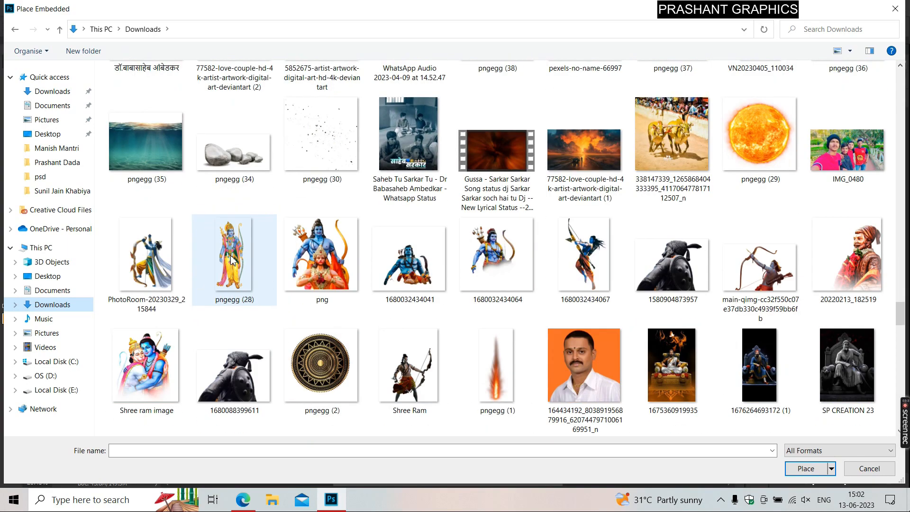
{"action": "double_click", "coordinate": [323, 141]}
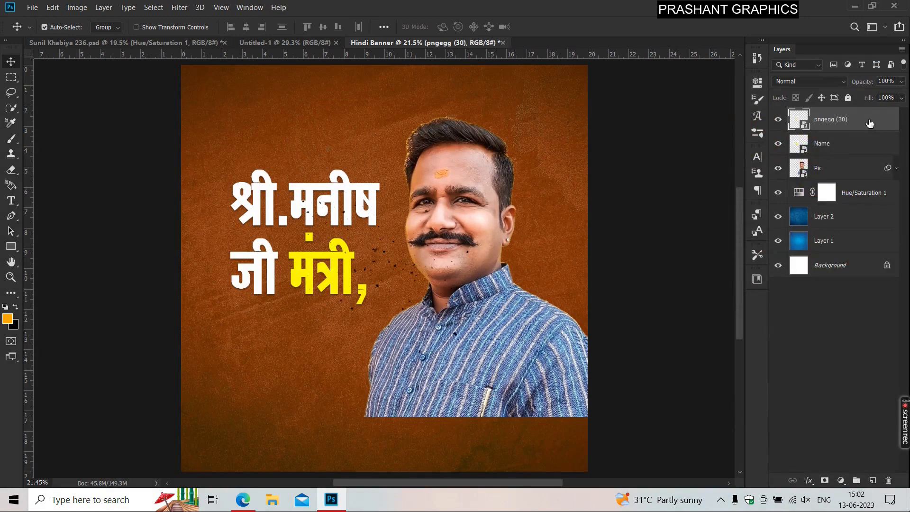
- Add a Color Overlay to pngegg (30) in the yellow ffff01 sampled from the name lettering
{"action": "double_click", "coordinate": [853, 119]}
{"action": "left_click", "coordinate": [478, 256]}
{"action": "left_click", "coordinate": [728, 139]}
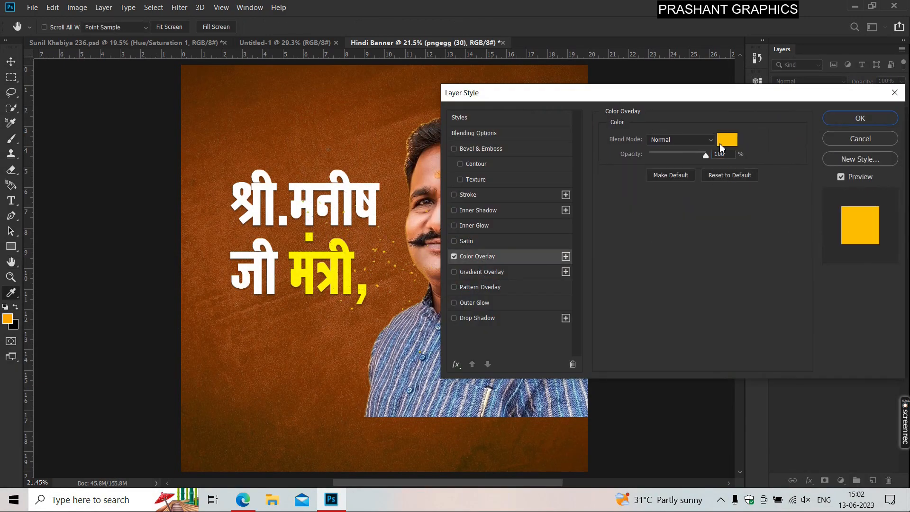
{"action": "left_click", "coordinate": [379, 162]}
{"action": "left_click", "coordinate": [348, 264]}
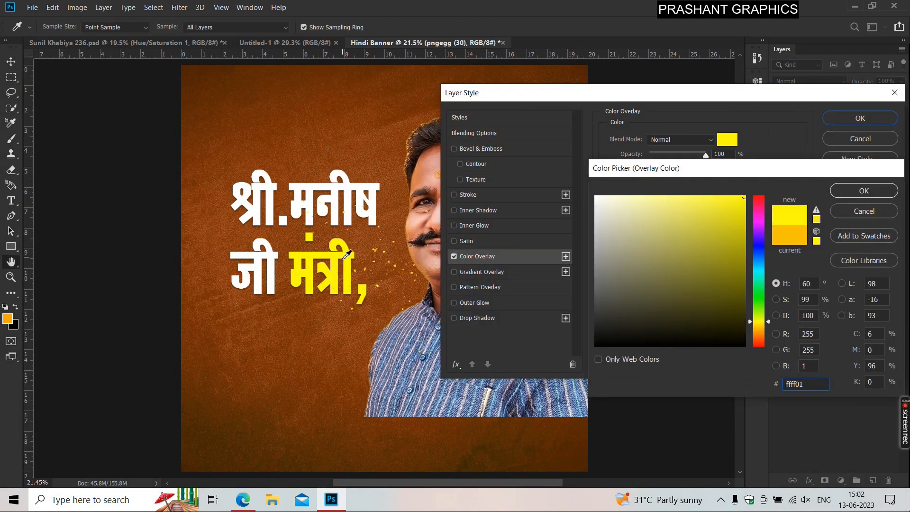
{"action": "key", "text": "Return"}
{"action": "key", "text": "Return"}
- Scale the pngegg (30) speckles to 122.92% and position them around the name text
{"action": "key", "text": "ctrl+t"}
{"action": "left_click_drag", "start_coordinate": [356, 292], "coordinate": [275, 253]}
{"action": "mouse_move", "coordinate": [429, 335]}
{"action": "left_mouse_down"}
{"action": "mouse_move", "coordinate": [441, 303]}
{"action": "mouse_move", "coordinate": [427, 327]}
{"action": "left_mouse_up"}
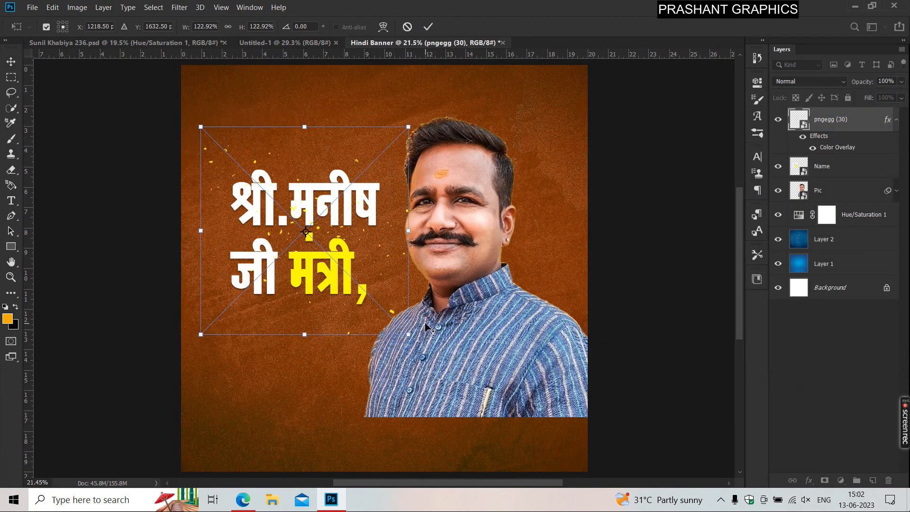
{"action": "key", "text": "Return"}
- Add a layer mask to pngegg (30) and hide the specks over the name text and beside the face
{"action": "left_click", "coordinate": [826, 480]}
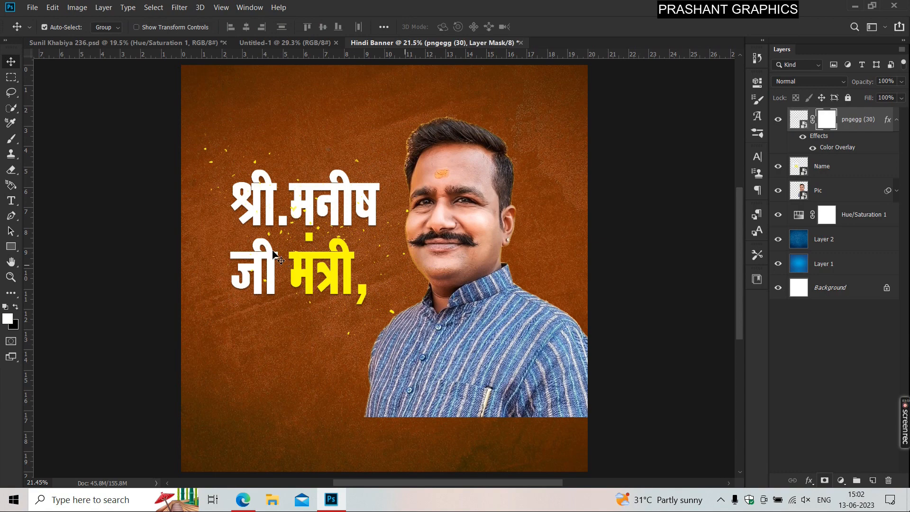
{"action": "key", "text": "e"}
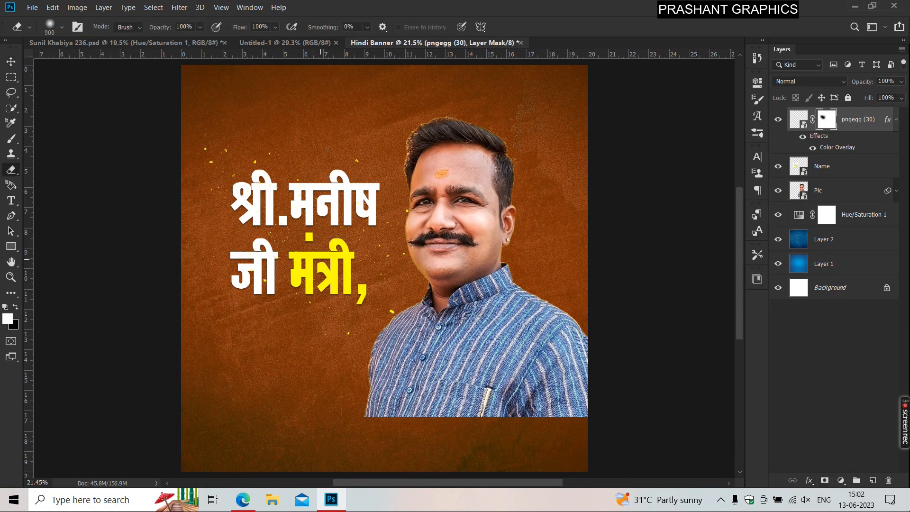
{"action": "key", "text": "v"}
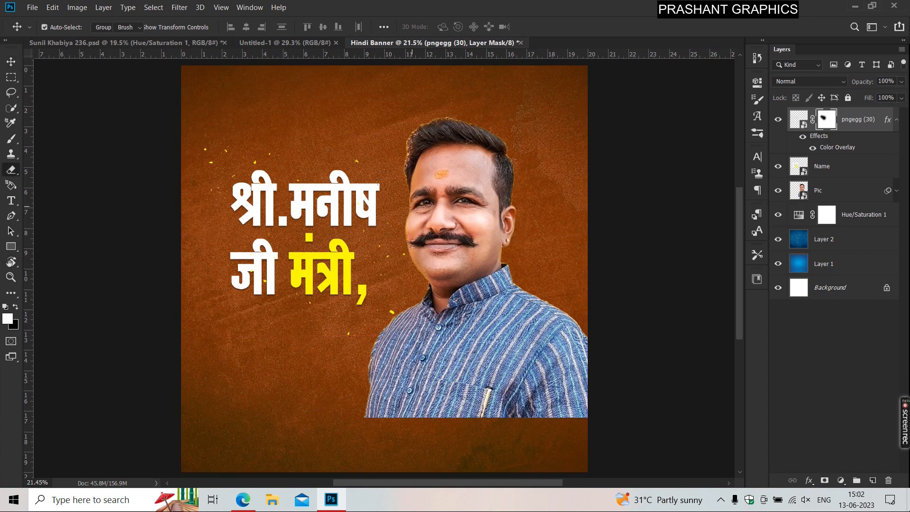
{"action": "left_click", "coordinate": [413, 208]}
{"action": "key", "text": "v"}
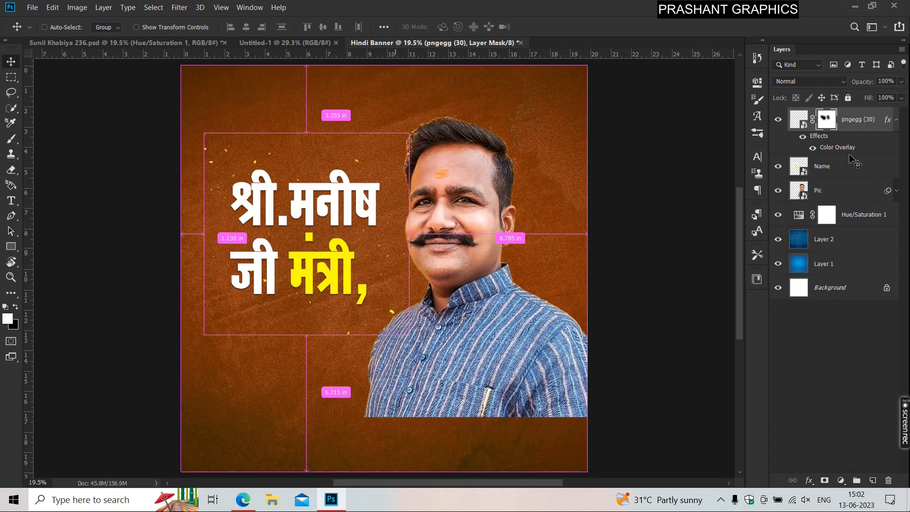
- Place the Wishes image from the banner's materials folder as an embedded object above pngegg (30)
{"action": "left_click", "coordinate": [29, 9]}
{"action": "left_click", "coordinate": [66, 223]}
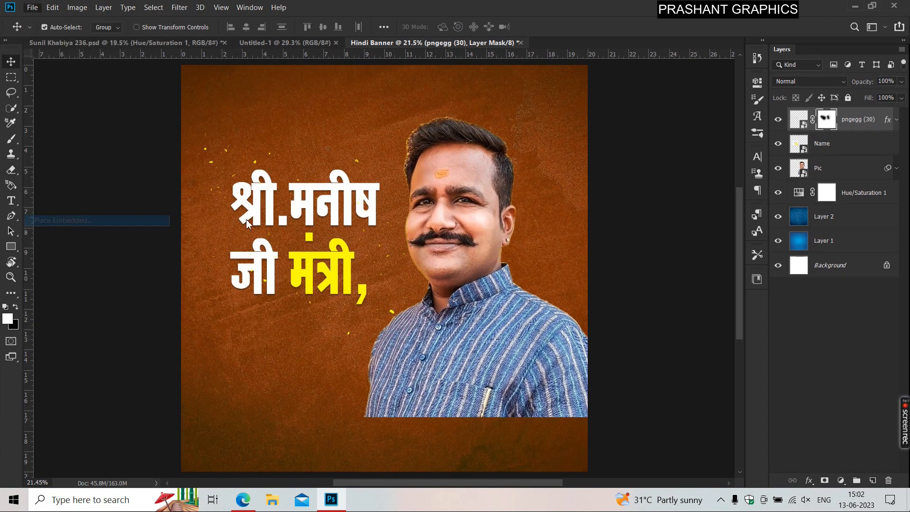
{"action": "left_click", "coordinate": [48, 149]}
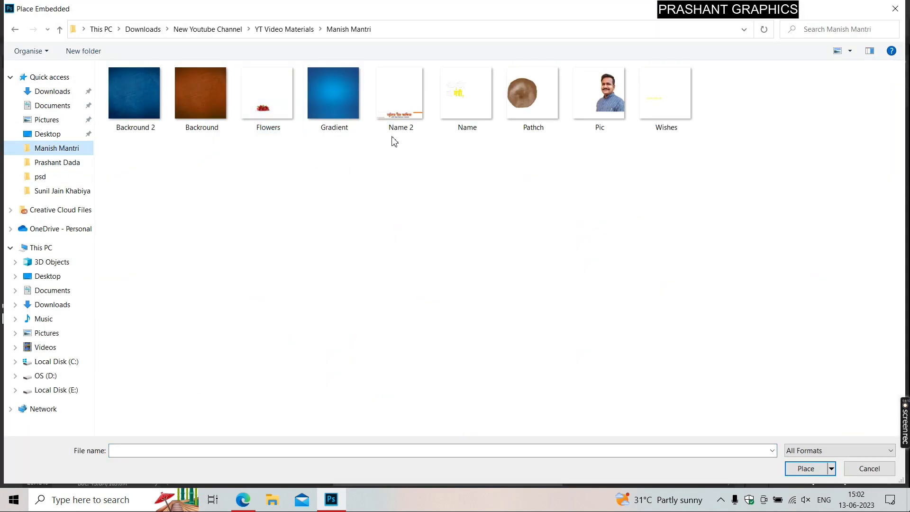
{"action": "left_click", "coordinate": [474, 98]}
{"action": "left_click", "coordinate": [267, 94]}
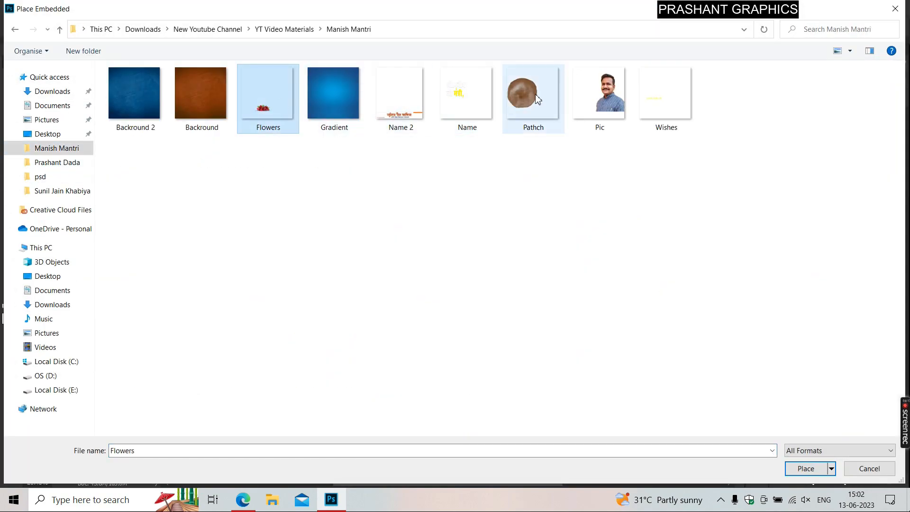
{"action": "double_click", "coordinate": [666, 97]}
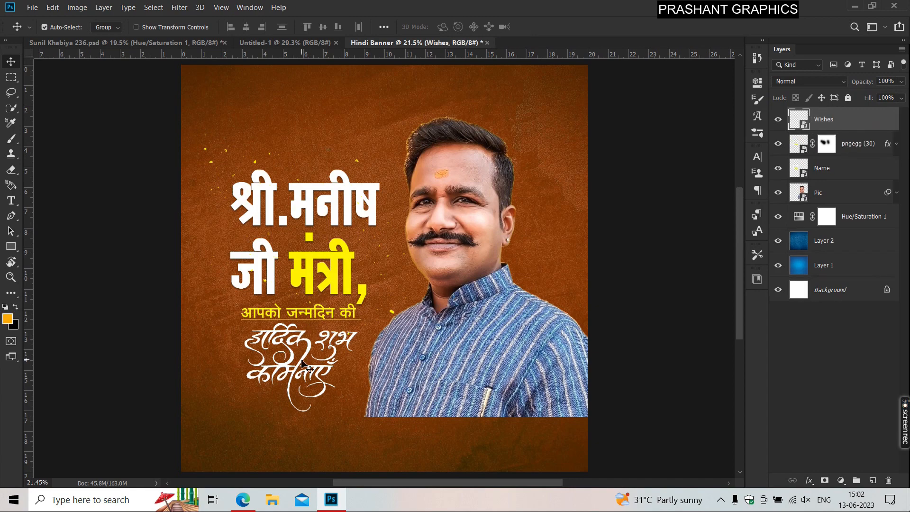
- Move the Wishes, pngegg (30) and Name layers together slightly upward on the banner
{"action": "left_click", "coordinate": [847, 178], "text": "ctrl"}
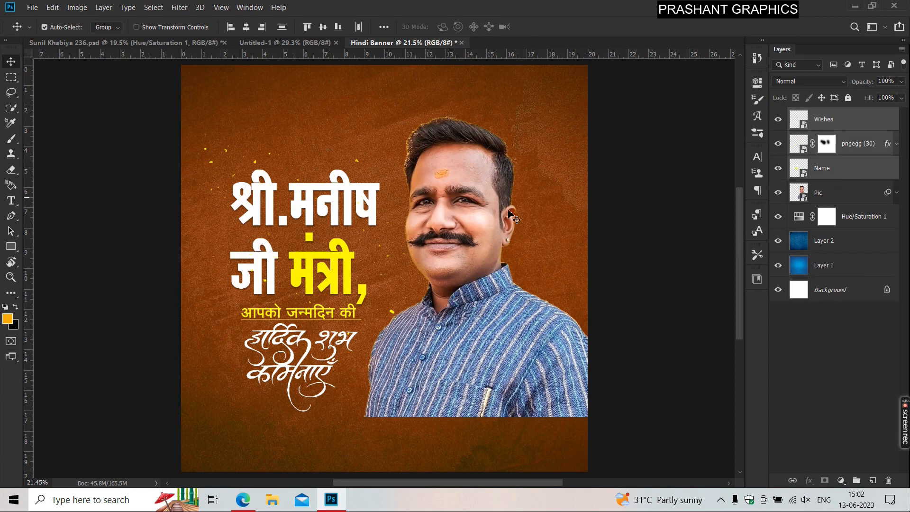
{"action": "key", "text": "ctrl+t"}
{"action": "left_click_drag", "start_coordinate": [274, 392], "coordinate": [277, 375]}
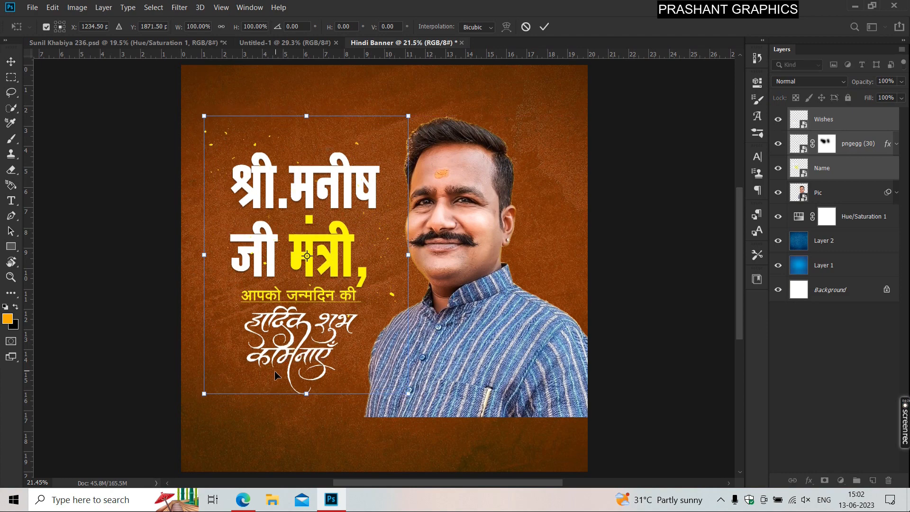
{"action": "key", "text": "Return"}
- Place the Flowers image as an embedded object above Wishes and move it beneath the greeting text
{"action": "left_click", "coordinate": [33, 10]}
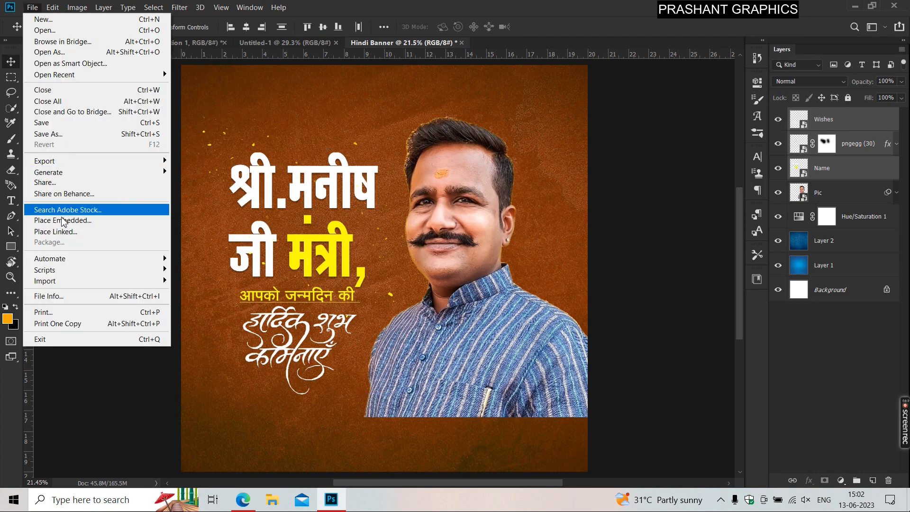
{"action": "left_click", "coordinate": [120, 220]}
{"action": "double_click", "coordinate": [271, 92]}
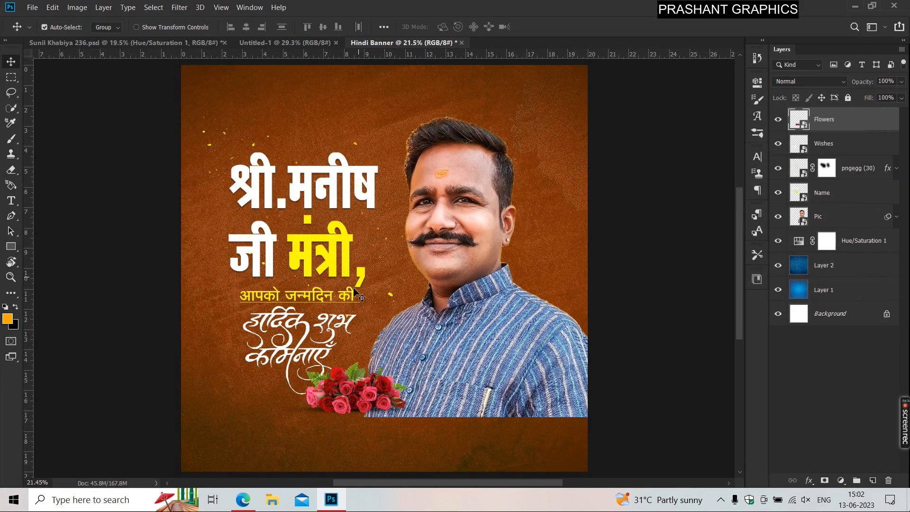
{"action": "left_click_drag", "start_coordinate": [357, 396], "coordinate": [314, 404]}
{"action": "left_click", "coordinate": [314, 399]}
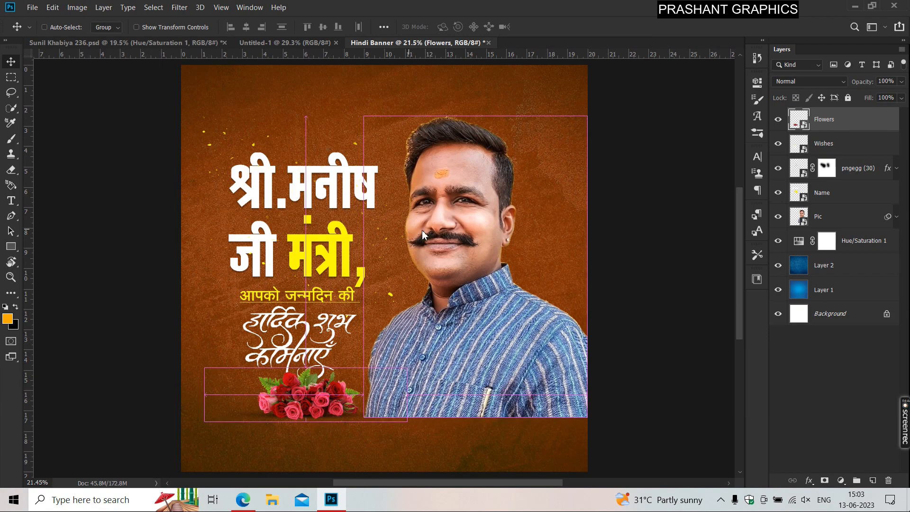
- Open Pathch.png and copy its round patch into the Hindi Banner document, between the Pic and Hue/Saturation 1 layers
{"action": "key", "text": "ctrl+o"}
{"action": "left_click", "coordinate": [397, 97]}
{"action": "double_click", "coordinate": [534, 94]}
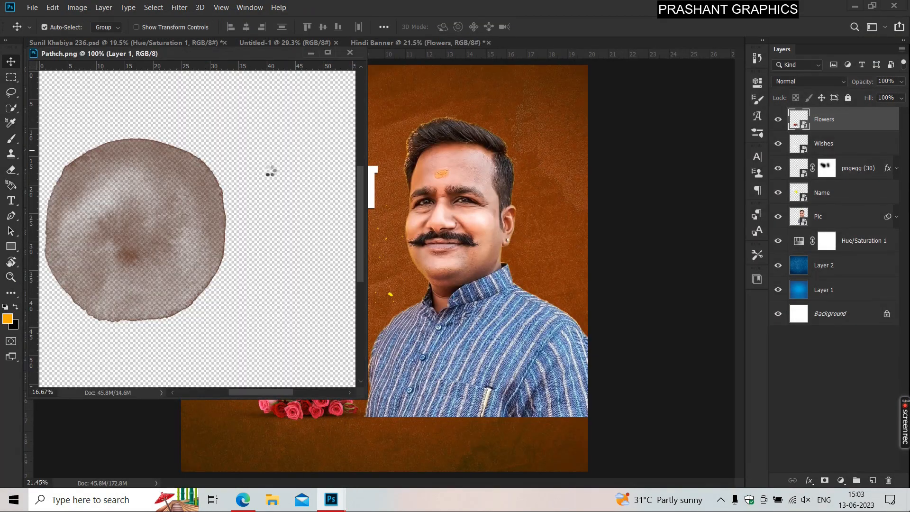
{"action": "left_click_drag", "start_coordinate": [271, 173], "coordinate": [514, 174]}
{"action": "left_click_drag", "start_coordinate": [805, 144], "coordinate": [806, 252]}
- Move the round patch on Layer 3 behind the name text and scale it down slightly
{"action": "key", "text": "ctrl+t"}
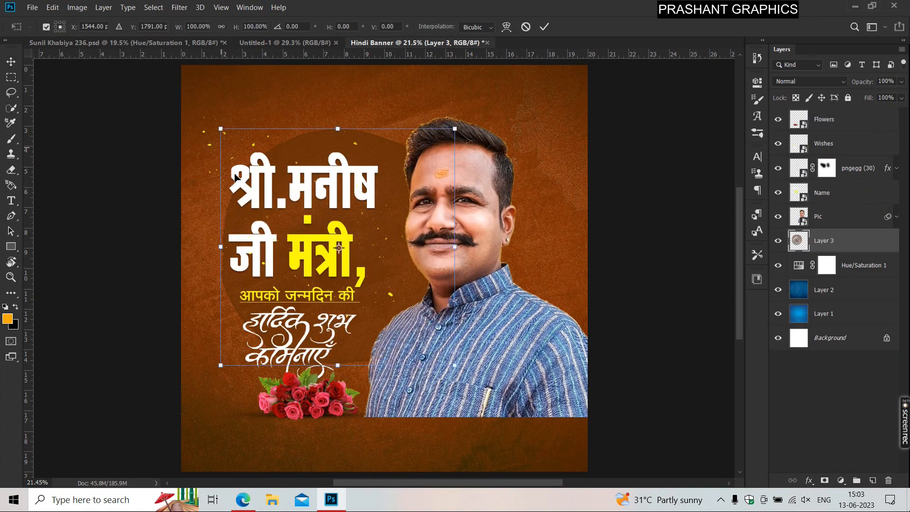
{"action": "left_click_drag", "start_coordinate": [265, 207], "coordinate": [231, 208]}
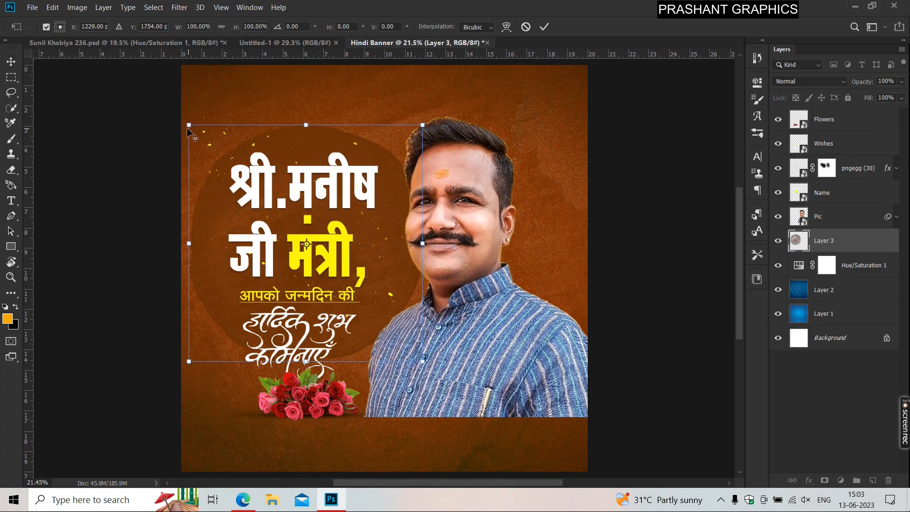
{"action": "left_click_drag", "start_coordinate": [189, 126], "coordinate": [194, 139]}
{"action": "key", "text": "Return"}
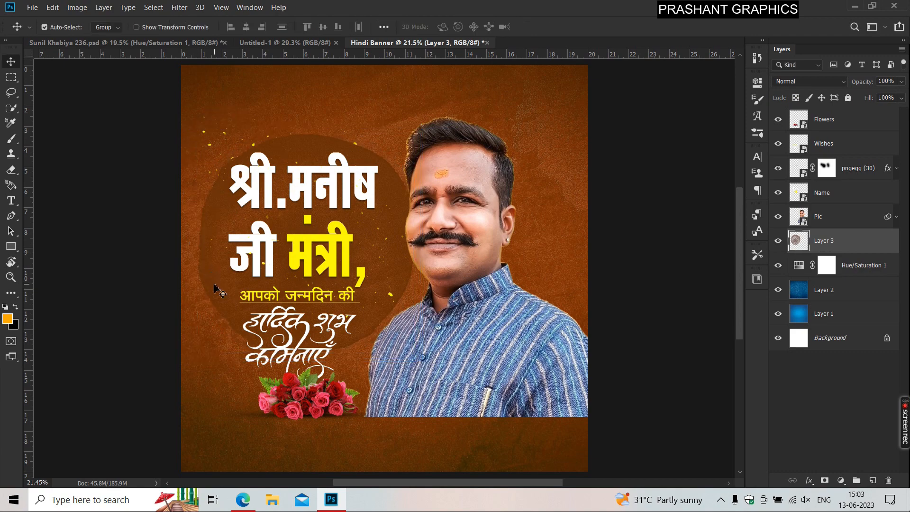
- Nudge the round patch on Layer 3 slightly down-left and set its blend mode to Overlay
{"action": "left_click_drag", "start_coordinate": [212, 272], "coordinate": [209, 282]}
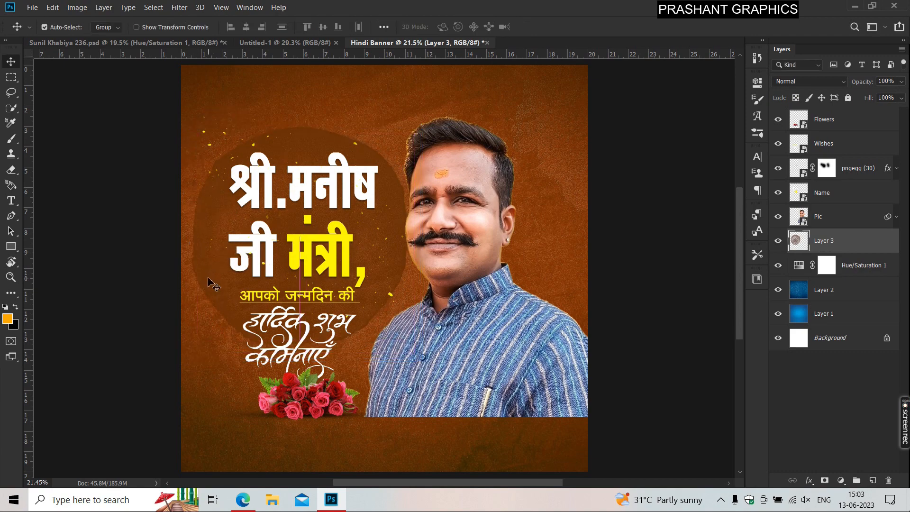
{"action": "left_click", "coordinate": [809, 81]}
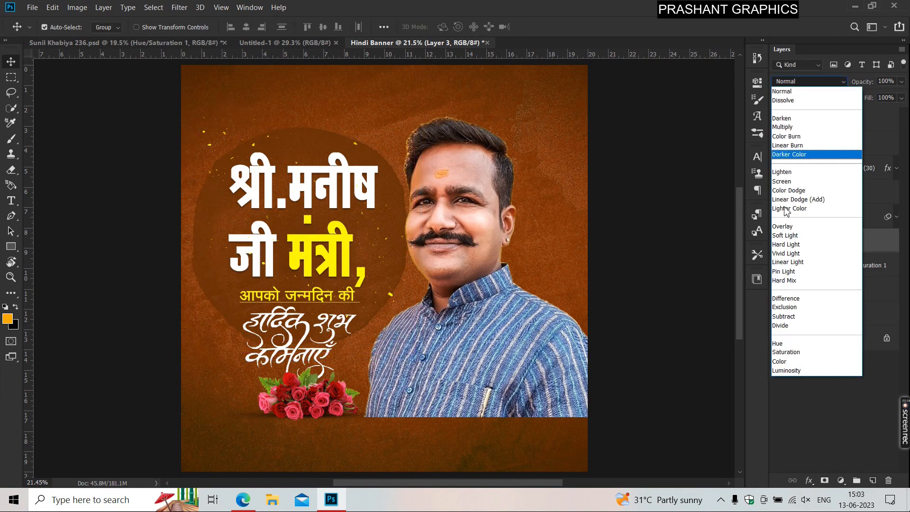
{"action": "left_click", "coordinate": [784, 228]}
{"action": "left_click", "coordinate": [648, 242]}
{"action": "scroll", "coordinate": [215, 209], "scroll_direction": "up", "scroll_amount": 1}
{"action": "left_click_drag", "start_coordinate": [212, 298], "coordinate": [217, 301]}
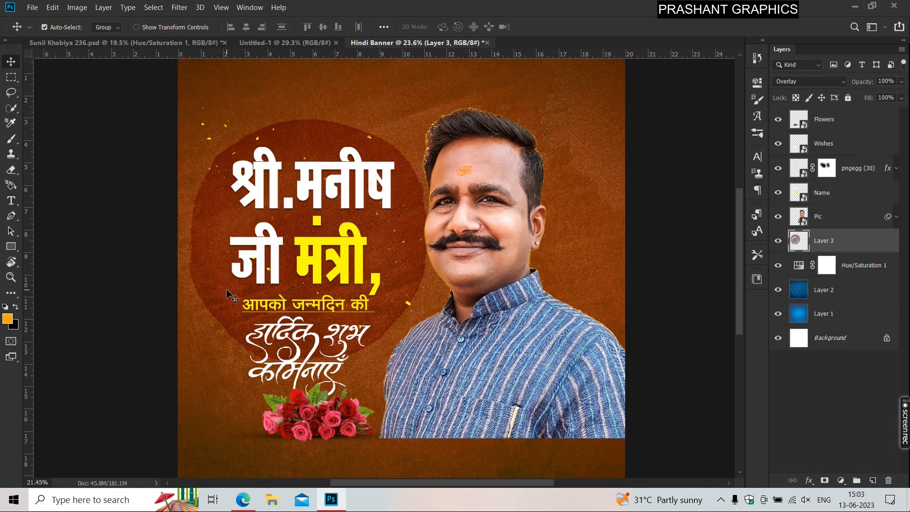
{"action": "scroll", "coordinate": [228, 293], "scroll_direction": "down", "scroll_amount": 1}
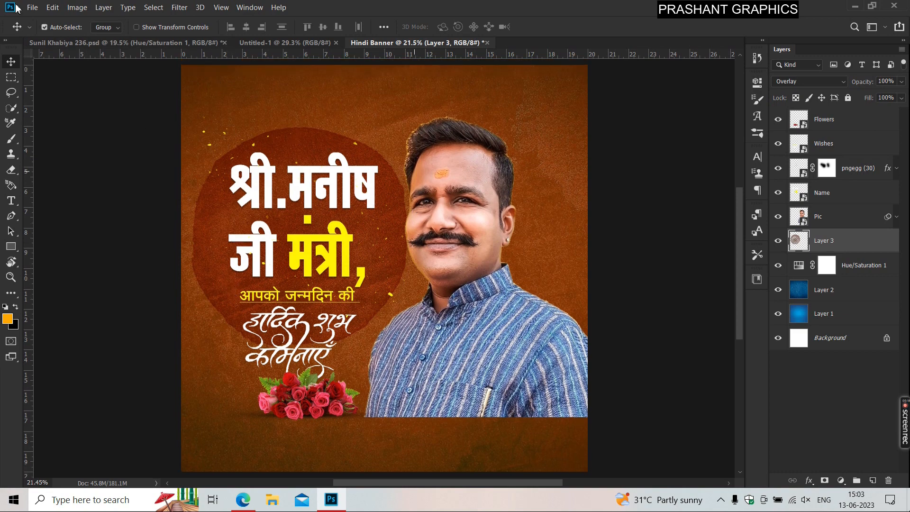
- Place the Name 2 image as an embedded object in the Hindi Banner document
{"action": "left_click", "coordinate": [33, 7]}
{"action": "left_click", "coordinate": [74, 221]}
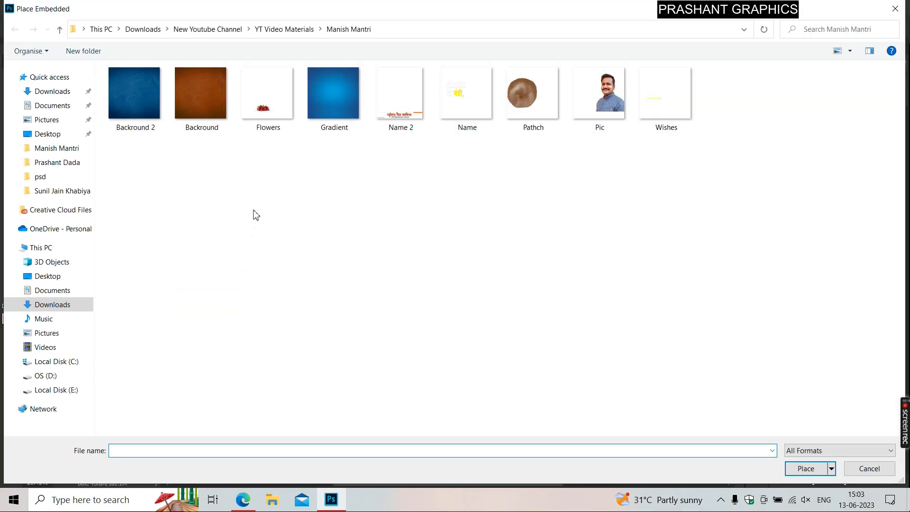
{"action": "left_click", "coordinate": [466, 97]}
{"action": "left_click", "coordinate": [661, 99]}
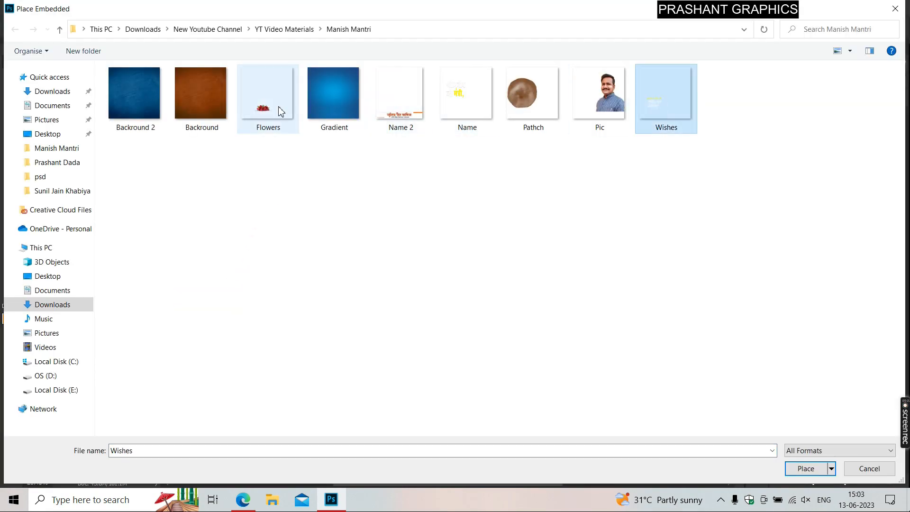
{"action": "left_click", "coordinate": [281, 112]}
{"action": "double_click", "coordinate": [403, 111]}
{"action": "left_click_drag", "start_coordinate": [318, 214], "coordinate": [325, 152]}
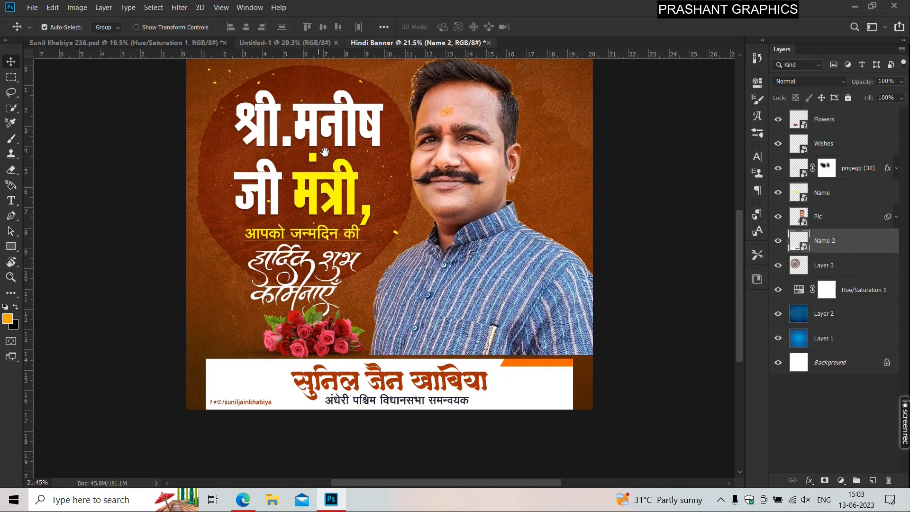
- Enlarge the Name 2 strip to span the banner's full width along its lower edge, and move its layer above Flowers
{"action": "left_click_drag", "start_coordinate": [346, 375], "coordinate": [347, 369]}
{"action": "key", "text": "ctrl+t"}
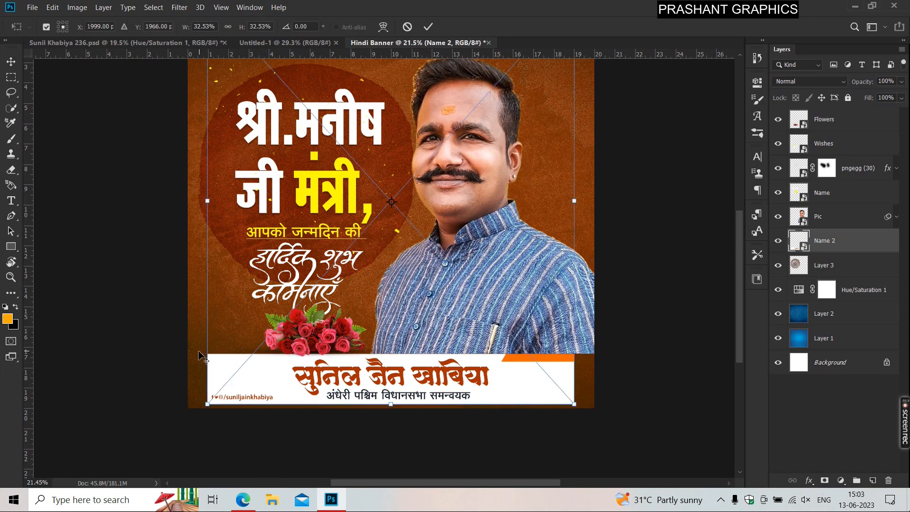
{"action": "left_click_drag", "start_coordinate": [209, 407], "coordinate": [192, 419]}
{"action": "key", "text": "Return"}
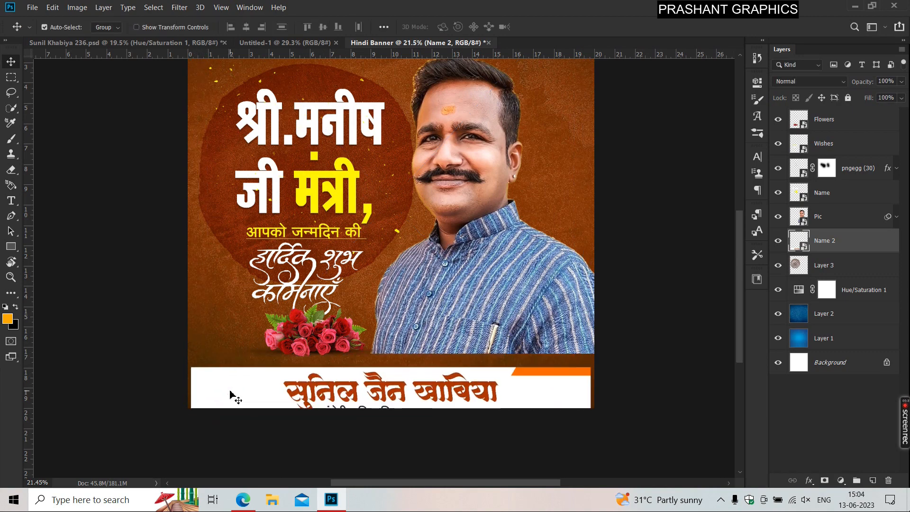
{"action": "left_click_drag", "start_coordinate": [230, 395], "coordinate": [233, 368]}
{"action": "left_click_drag", "start_coordinate": [841, 216], "coordinate": [835, 118]}
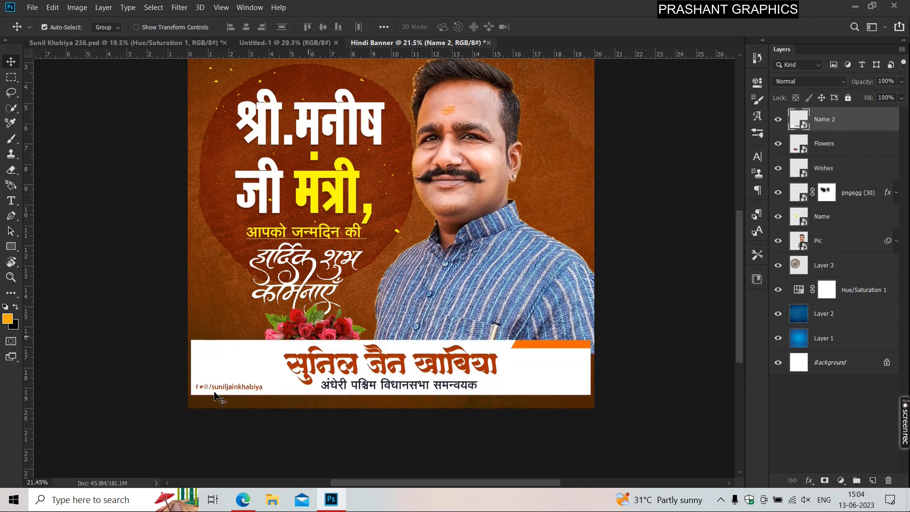
{"action": "key", "text": "ctrl+t"}
{"action": "left_click_drag", "start_coordinate": [188, 398], "coordinate": [184, 402]}
{"action": "key", "text": "Return"}
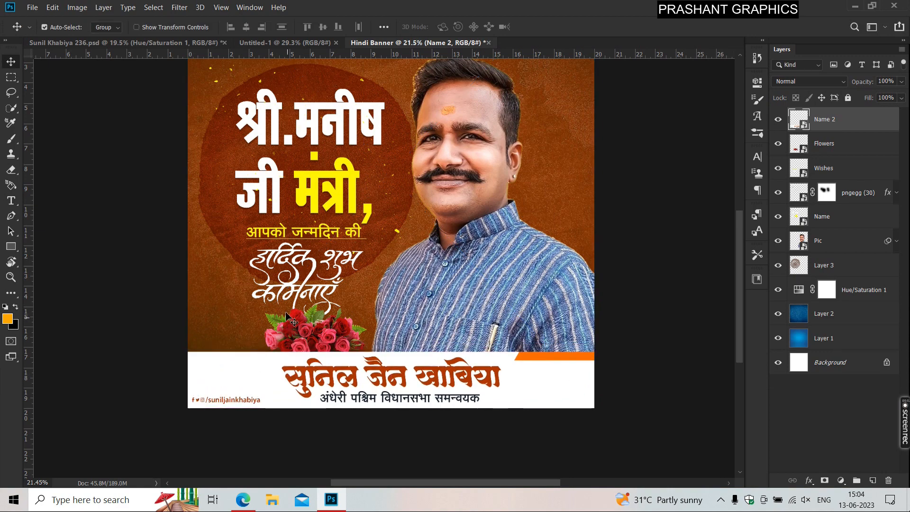
- Lock the Hue/Saturation 1, Layer 2 and Layer 1 background layers
{"action": "key", "text": "ctrl+plus"}
{"action": "key", "text": "ctrl+plus"}
{"action": "key", "text": "ctrl+plus"}
{"action": "key", "text": "ctrl+plus"}
{"action": "key", "text": "ctrl+plus"}
{"action": "key", "text": "ctrl+0"}
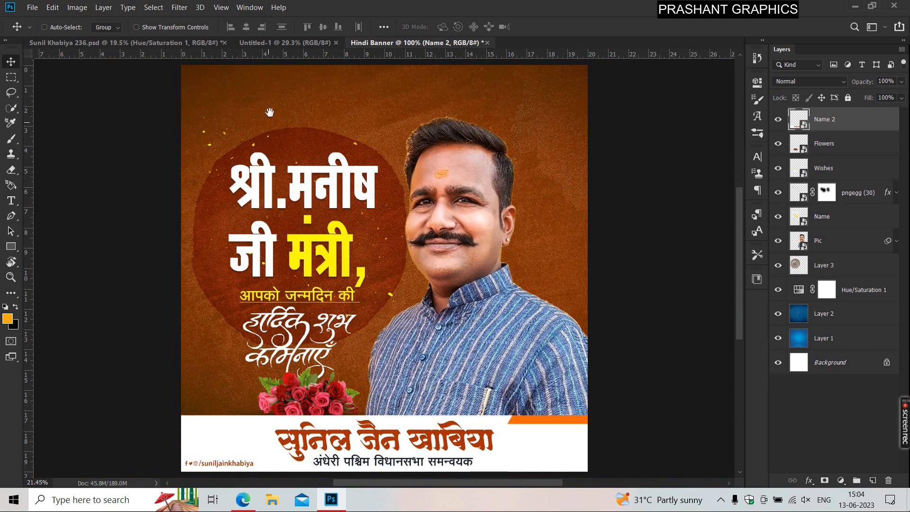
{"action": "left_click", "coordinate": [270, 112], "text": "ctrl"}
{"action": "left_click", "coordinate": [867, 293]}
{"action": "left_click", "coordinate": [857, 337], "text": "shift"}
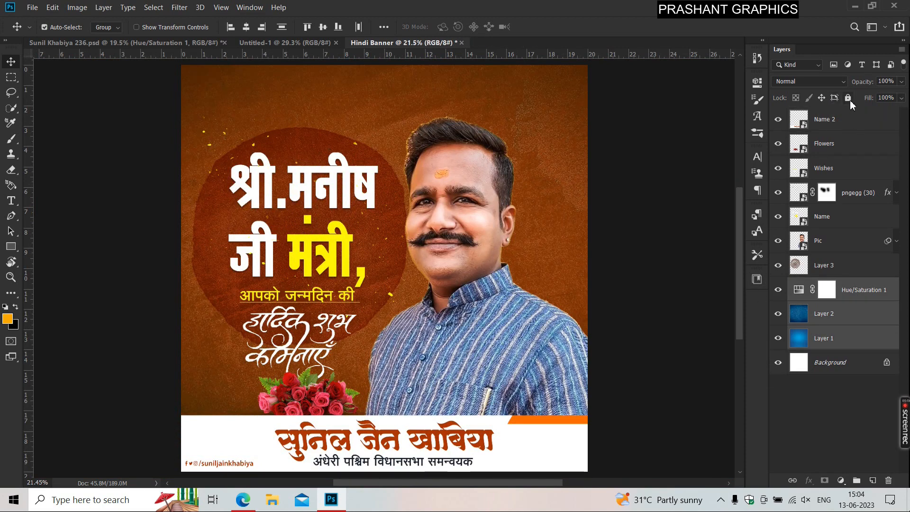
{"action": "left_click", "coordinate": [848, 98]}
- Move the Flowers, Wishes, pngegg (30), Name and Layer 3 layers together upward by about 0.31 in
{"action": "left_click", "coordinate": [192, 114]}
{"action": "left_click_drag", "start_coordinate": [283, 328], "coordinate": [324, 337]}
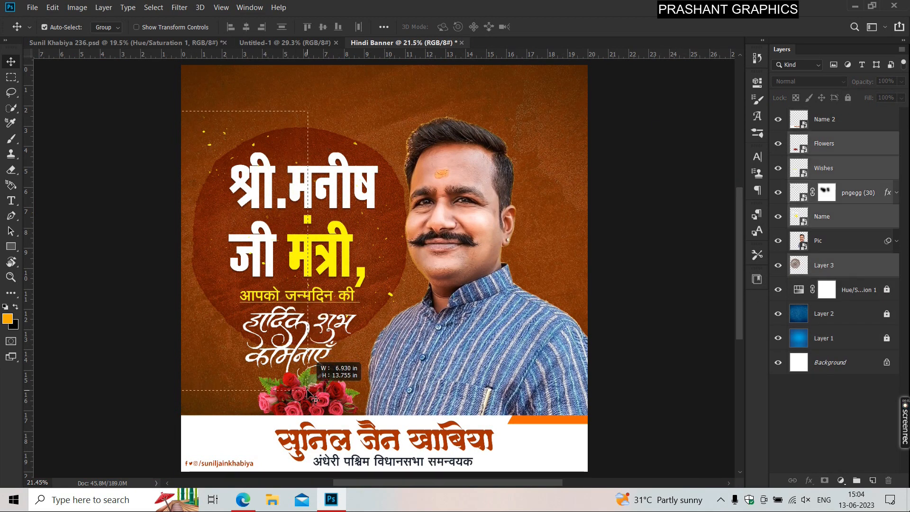
{"action": "left_click", "coordinate": [829, 121], "text": "ctrl"}
{"action": "key", "text": "ctrl+t"}
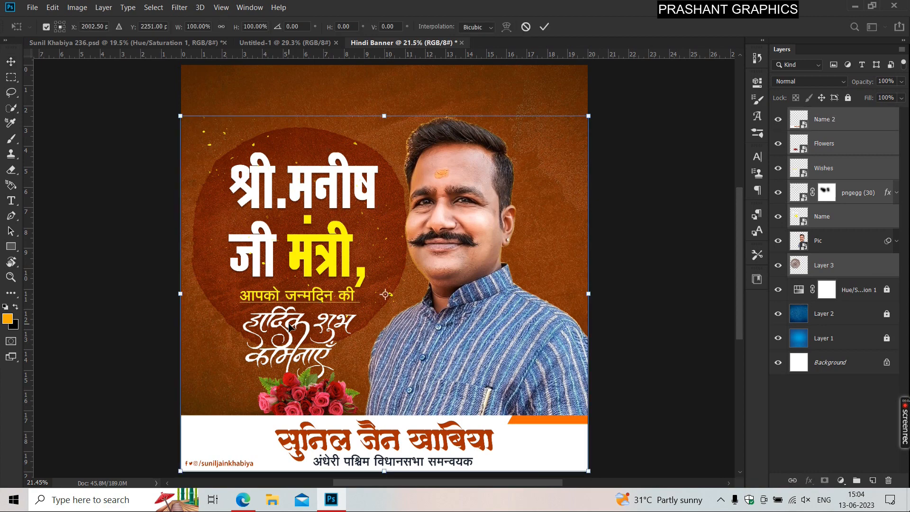
{"action": "double_click", "coordinate": [289, 325]}
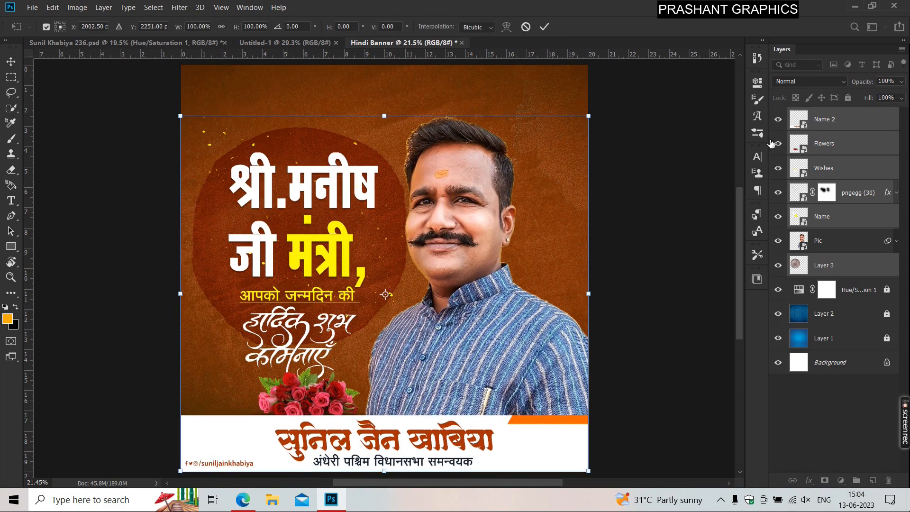
{"action": "left_click", "coordinate": [834, 123], "text": "ctrl"}
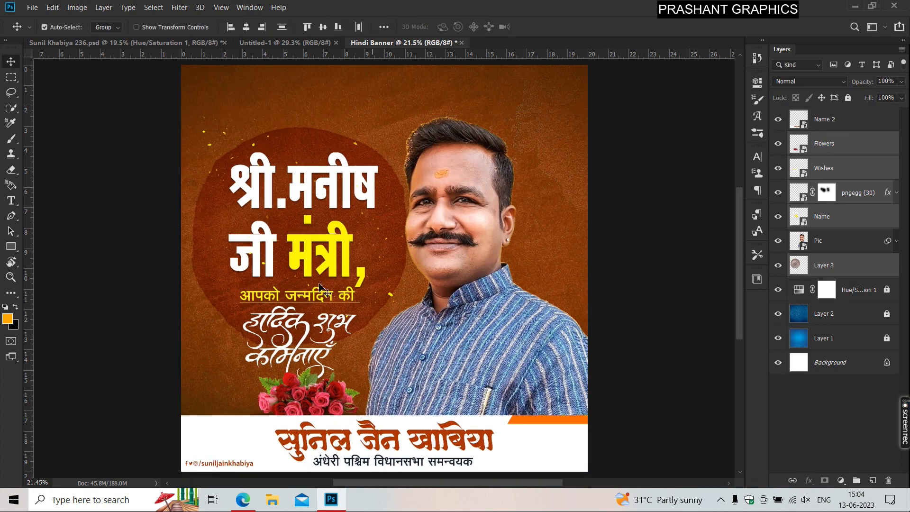
{"action": "key", "text": "ctrl+t"}
{"action": "left_click_drag", "start_coordinate": [277, 344], "coordinate": [277, 337]}
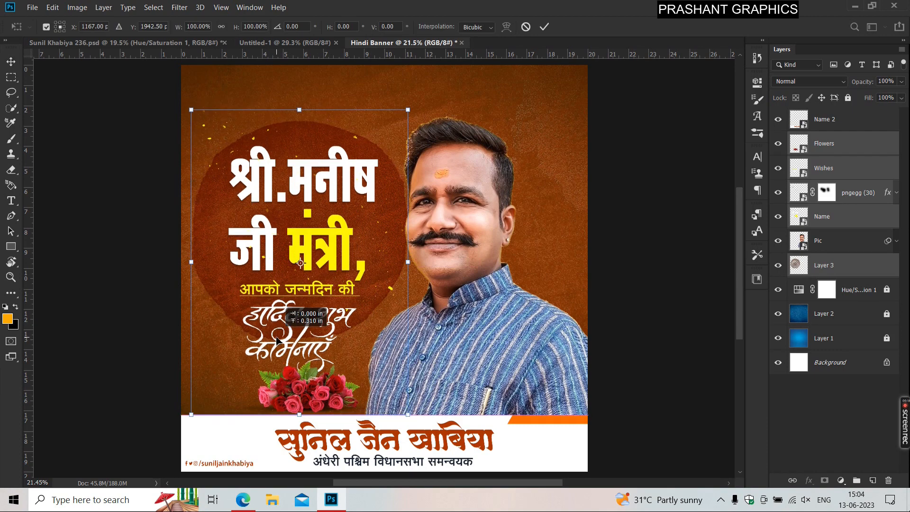
{"action": "key", "text": "Escape"}
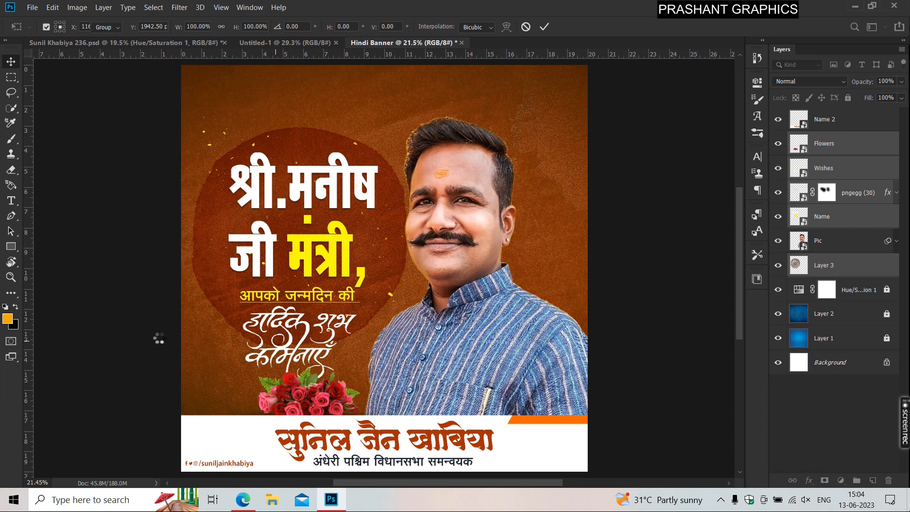
{"action": "key", "text": "ctrl+z"}
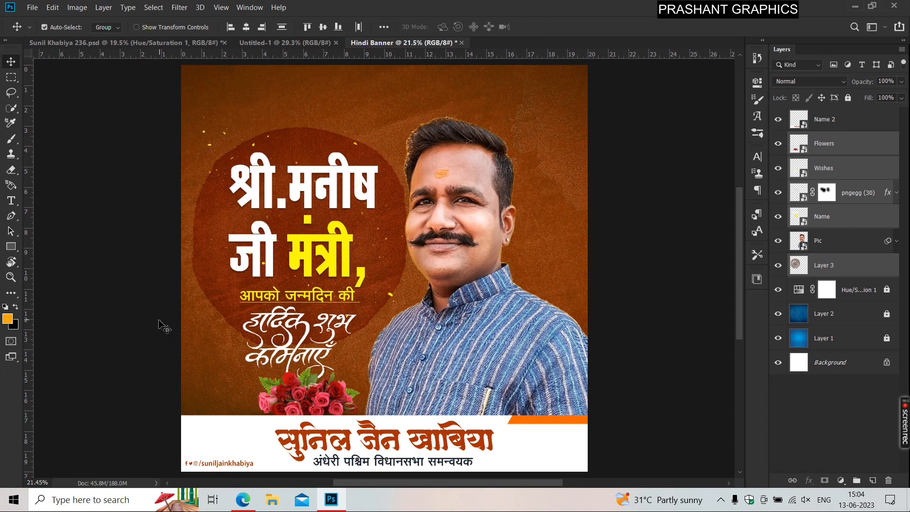
{"action": "key", "text": "ctrl+shift+z"}
{"action": "scroll", "coordinate": [301, 386], "scroll_direction": "up", "scroll_amount": 1}
{"action": "left_click_drag", "start_coordinate": [301, 384], "coordinate": [323, 286]}
{"action": "left_click", "coordinate": [144, 307]}
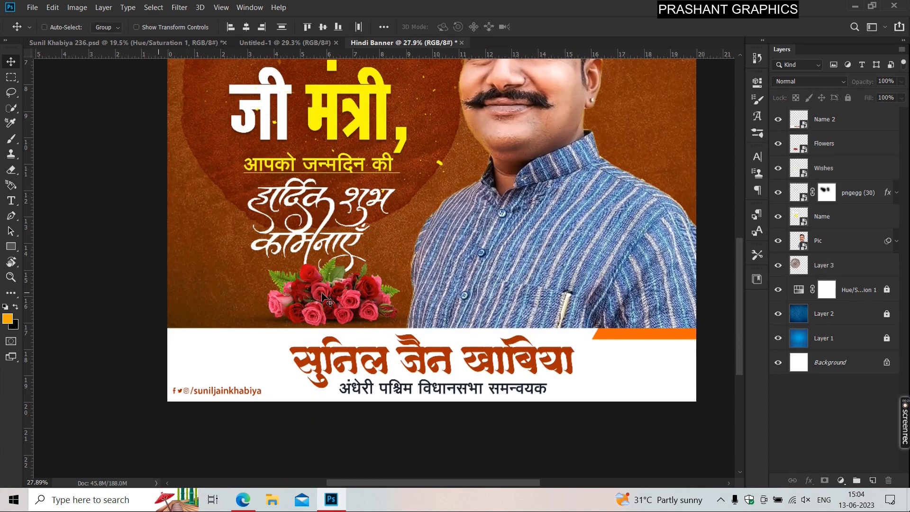
{"action": "left_click", "coordinate": [371, 292]}
{"action": "left_click", "coordinate": [858, 167], "text": "ctrl"}
{"action": "key", "text": "ctrl+t"}
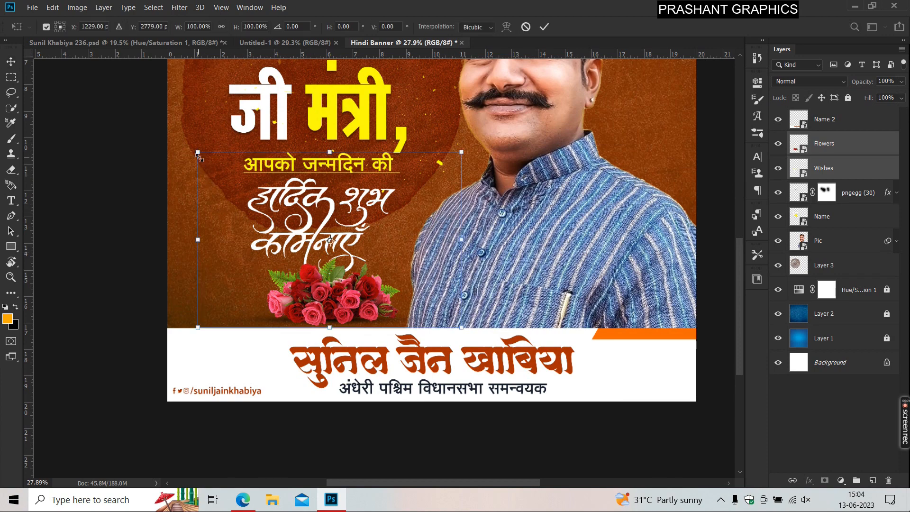
{"action": "key", "text": "Escape"}
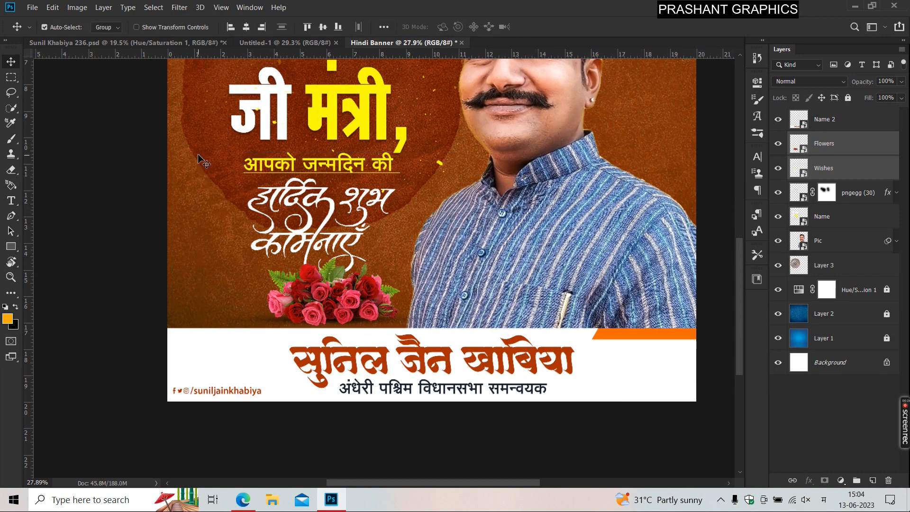
- Scale the Flowers image down and position it beneath the greeting text, just above the white name strip
{"action": "left_click", "coordinate": [316, 303]}
{"action": "key", "text": "ctrl"}
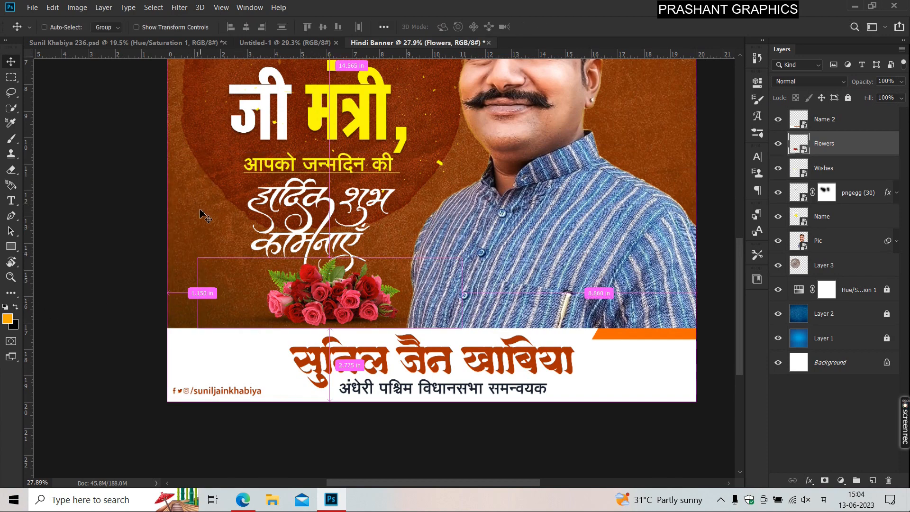
{"action": "left_click", "coordinate": [825, 501]}
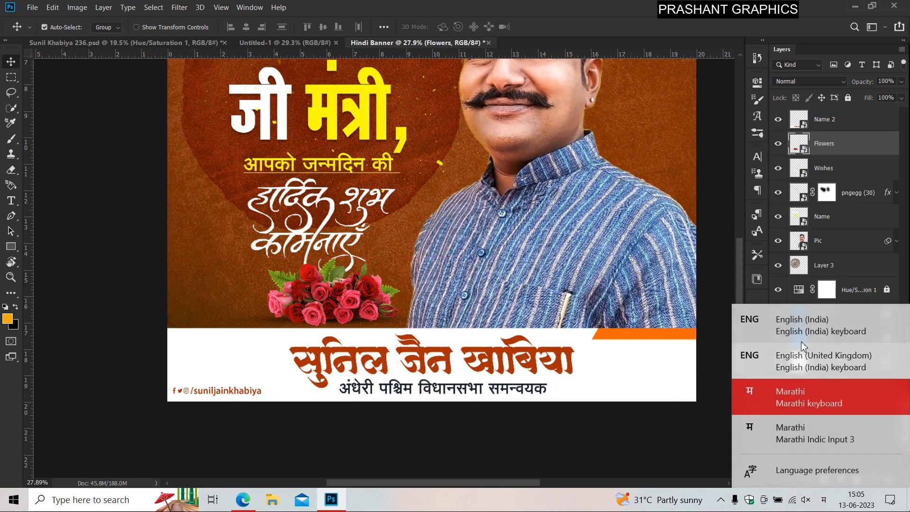
{"action": "left_click", "coordinate": [142, 326]}
{"action": "key", "text": "ctrl+t"}
{"action": "left_click_drag", "start_coordinate": [111, 397], "coordinate": [160, 348]}
{"action": "key", "text": "Return"}
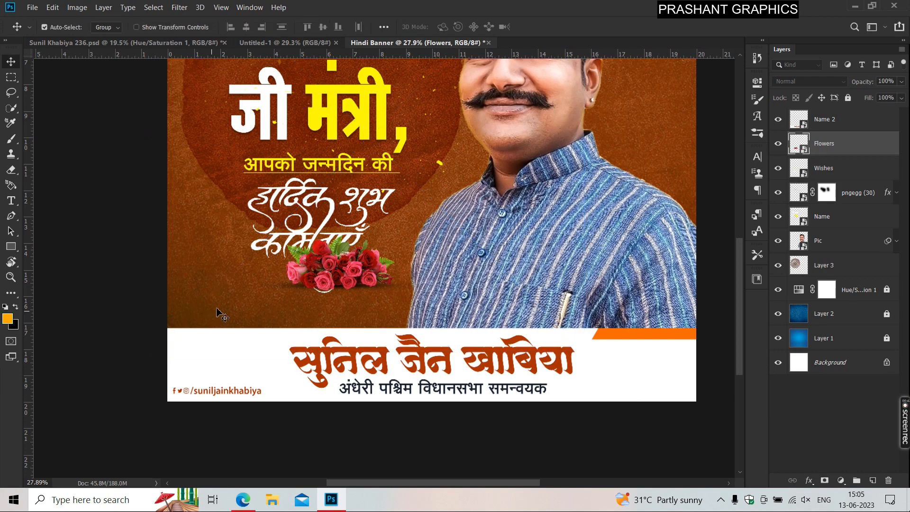
{"action": "left_click_drag", "start_coordinate": [353, 262], "coordinate": [318, 287]}
{"action": "key", "text": "ctrl+0"}
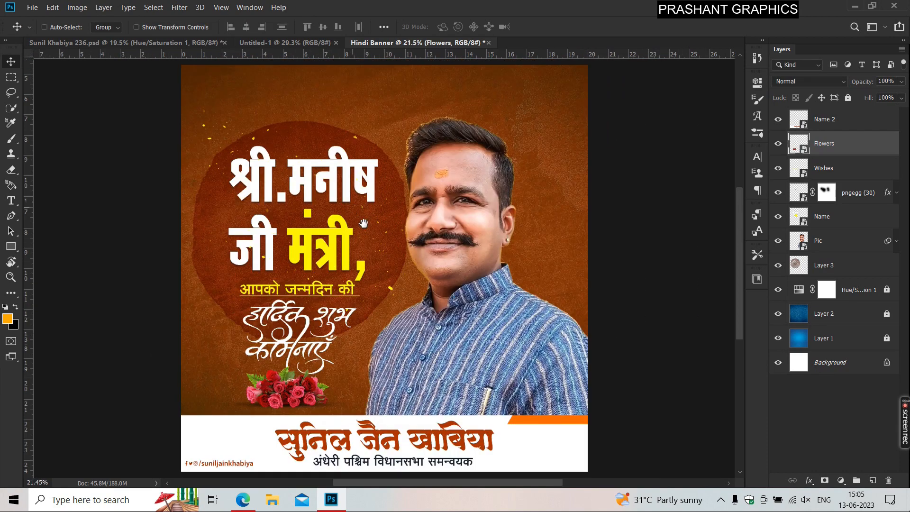
- Add the birthday date as Sitka Small Bold text above the portrait, with a white day and yellow month, on a layer above Name 2
{"action": "left_click", "coordinate": [842, 125]}
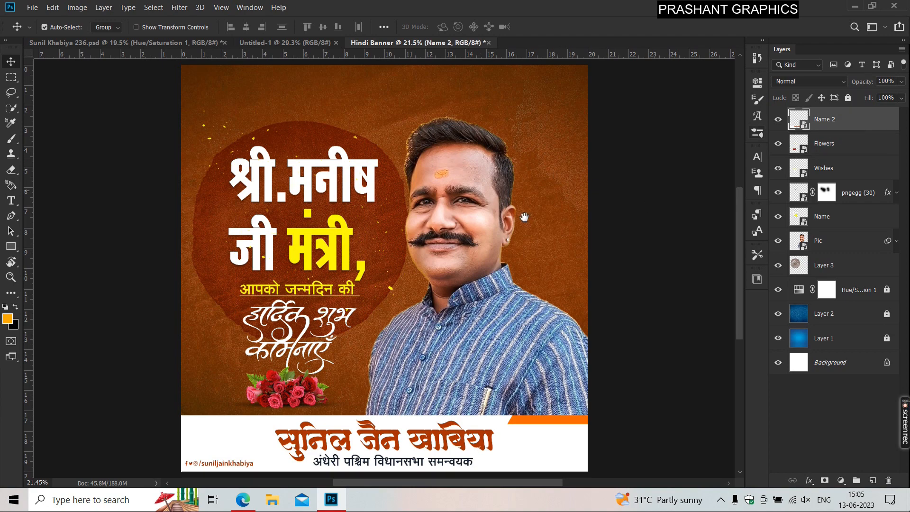
{"action": "scroll", "coordinate": [429, 151], "scroll_direction": "up", "scroll_amount": 1}
{"action": "left_click_drag", "start_coordinate": [431, 151], "coordinate": [431, 176]}
{"action": "scroll", "coordinate": [517, 145], "scroll_direction": "up", "scroll_amount": 1}
{"action": "scroll", "coordinate": [517, 145], "scroll_direction": "down", "scroll_amount": 2}
{"action": "left_click_drag", "start_coordinate": [518, 146], "coordinate": [517, 164]}
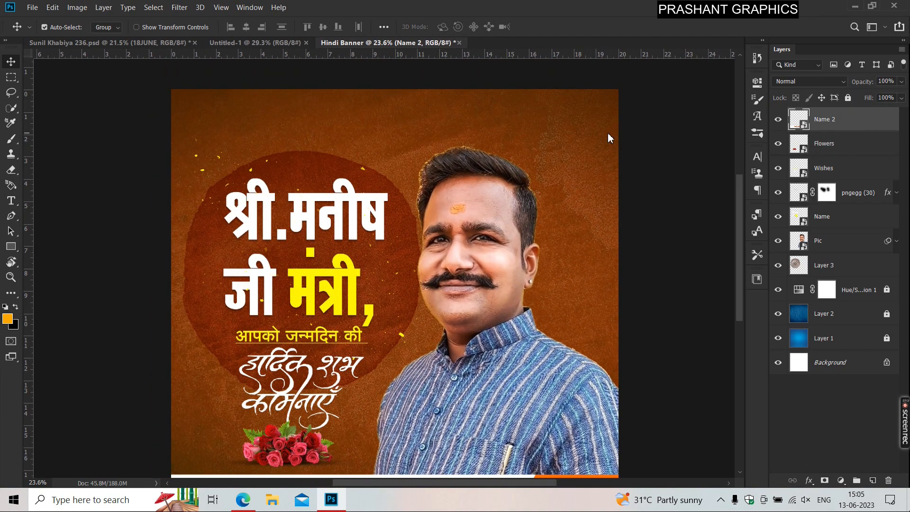
{"action": "left_click_drag", "start_coordinate": [606, 135], "coordinate": [545, 183]}
{"action": "key", "text": "t"}
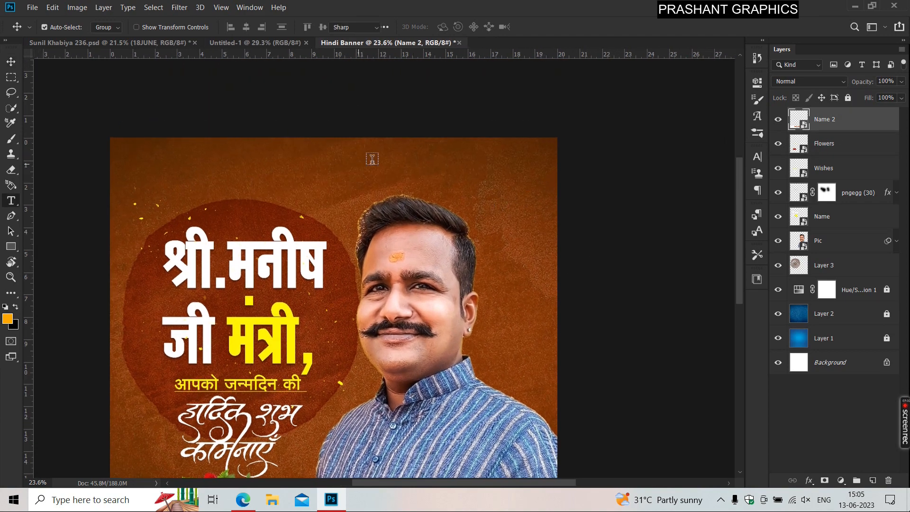
{"action": "left_click", "coordinate": [378, 163]}
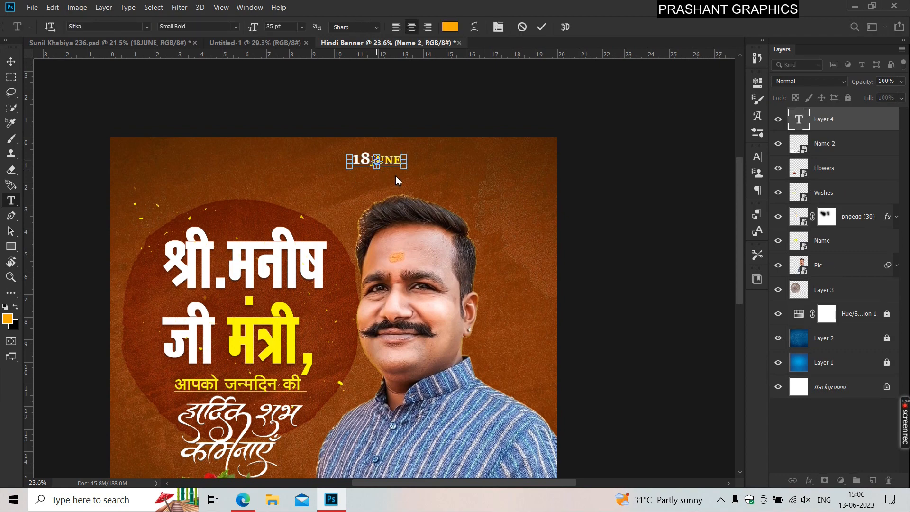
{"action": "key", "text": "ctrl+Return"}
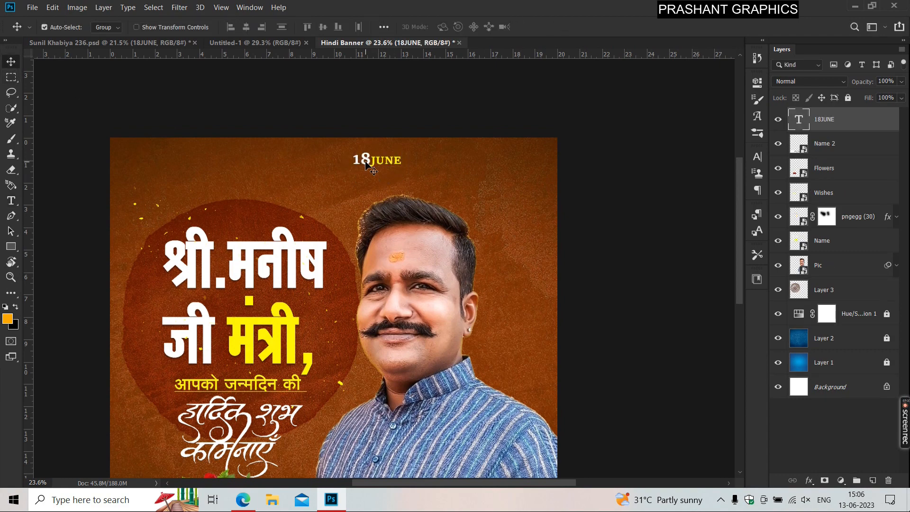
- Enlarge the date text and move it into the banner's upper-right corner
{"action": "left_click_drag", "start_coordinate": [366, 165], "coordinate": [501, 156]}
{"action": "key", "text": "ctrl+t"}
{"action": "key", "text": "Return"}
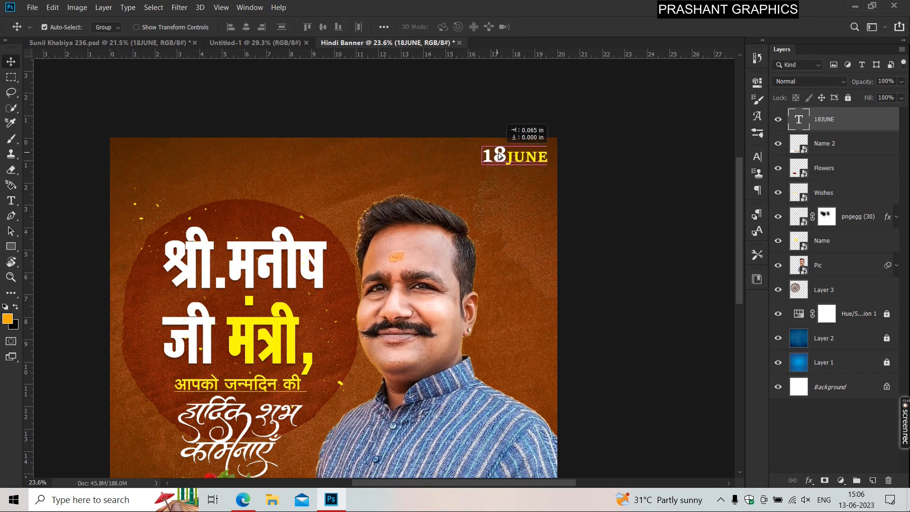
{"action": "scroll", "coordinate": [497, 140], "scroll_direction": "down", "scroll_amount": 4}
{"action": "key", "text": "ctrl+0"}
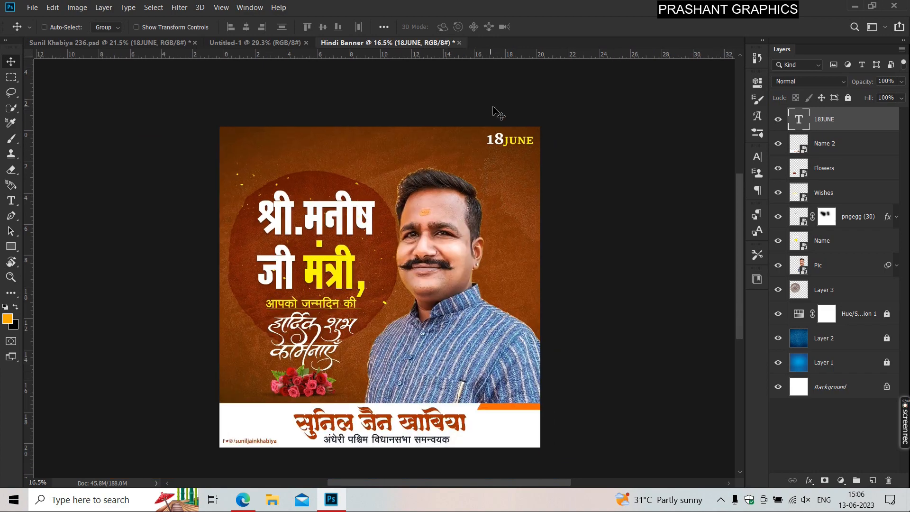
{"action": "scroll", "coordinate": [337, 201], "scroll_direction": "down", "scroll_amount": 1}
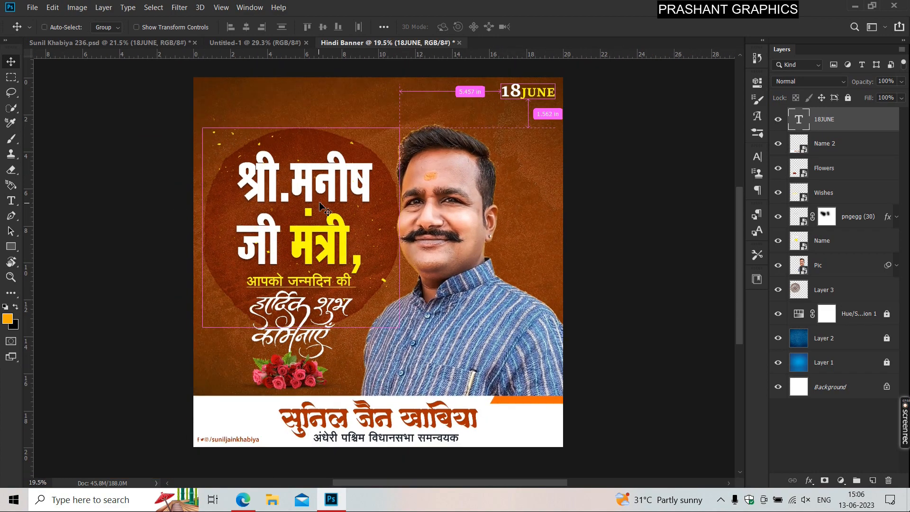
- Review the complete banner full screen, then inspect the lettering, portrait and flowers up close
{"action": "key", "text": "ctrl+0"}
{"action": "key", "text": "f"}
{"action": "key", "text": "f"}
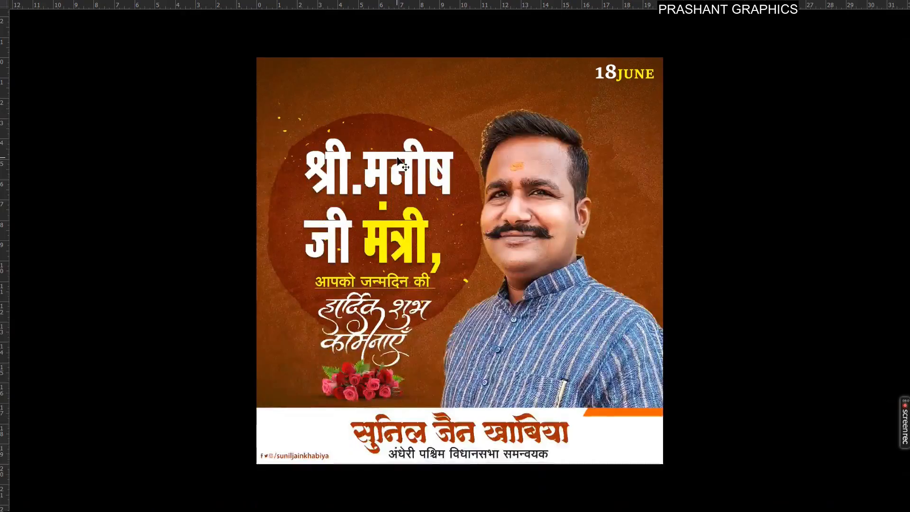
{"action": "scroll", "coordinate": [429, 107], "scroll_direction": "up", "scroll_amount": 6}
{"action": "left_click_drag", "start_coordinate": [372, 214], "coordinate": [364, 194]}
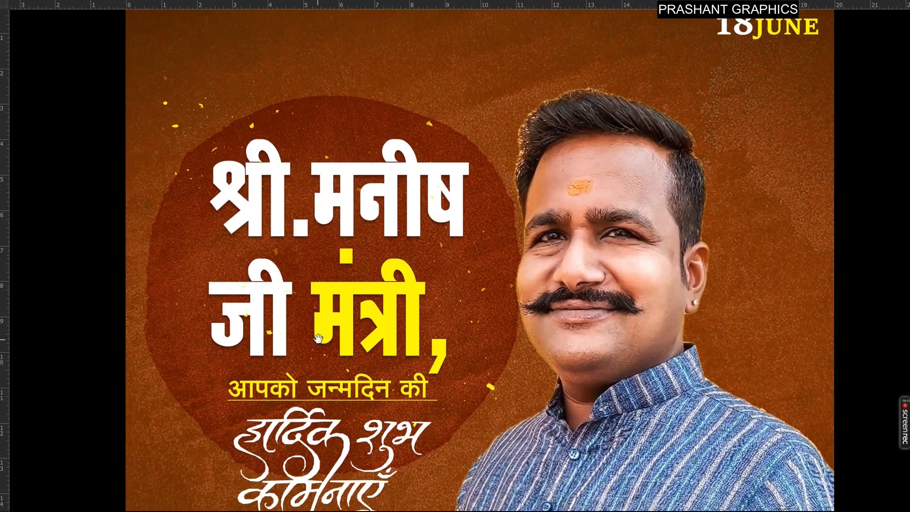
{"action": "left_click_drag", "start_coordinate": [318, 339], "coordinate": [304, 120]}
{"action": "key", "text": "f"}
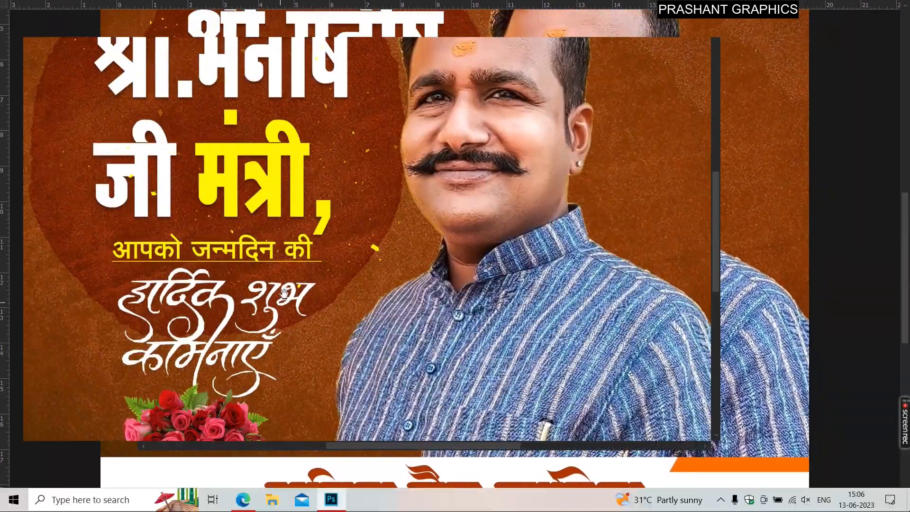
{"action": "key", "text": "ctrl+0"}
{"action": "key", "text": "v"}
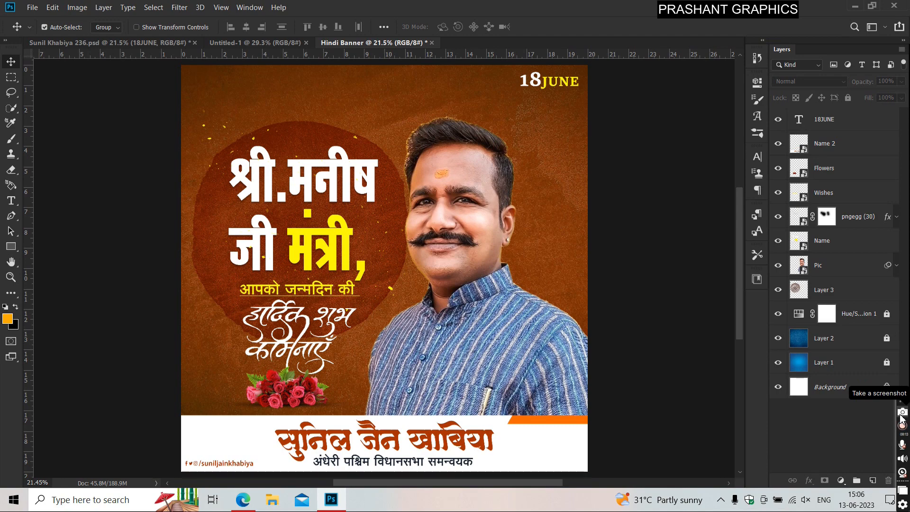
- Unlock and hide the Hue/Saturation adjustment above Layer 2, and set the round patch on Layer 3 to Soft Light blending
{"action": "left_click", "coordinate": [837, 339]}
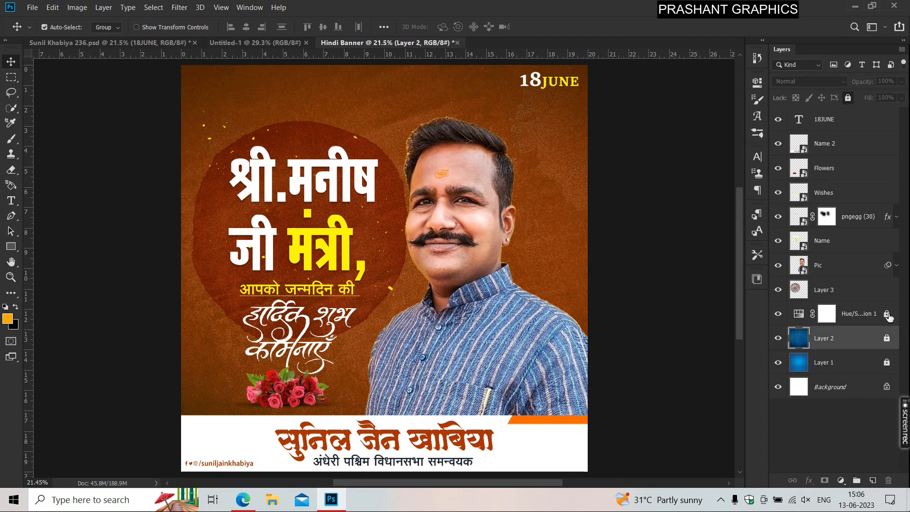
{"action": "left_click", "coordinate": [778, 314]}
{"action": "left_click", "coordinate": [205, 259]}
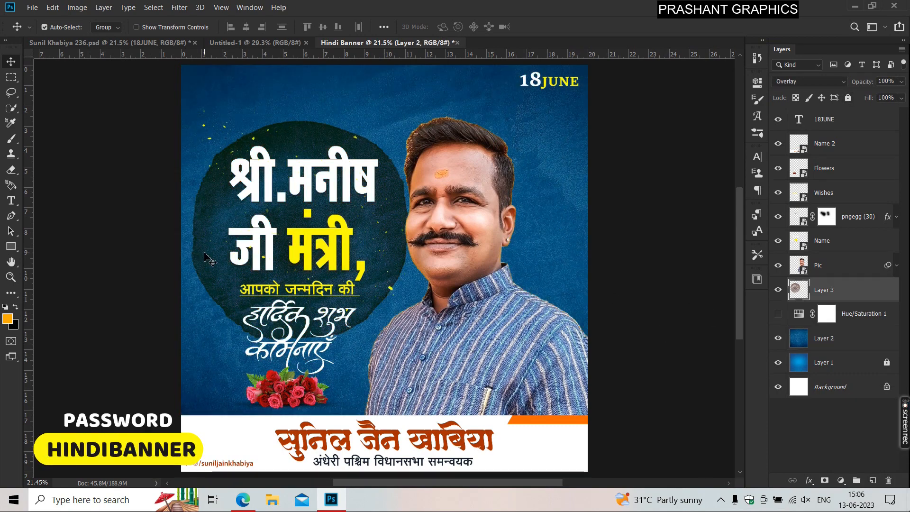
{"action": "left_click", "coordinate": [796, 85]}
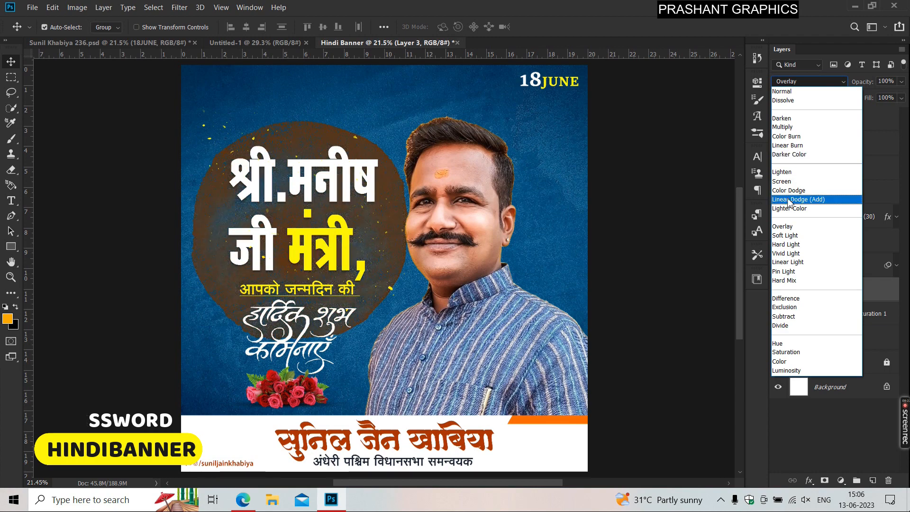
{"action": "left_click", "coordinate": [787, 241]}
{"action": "left_click", "coordinate": [677, 190]}
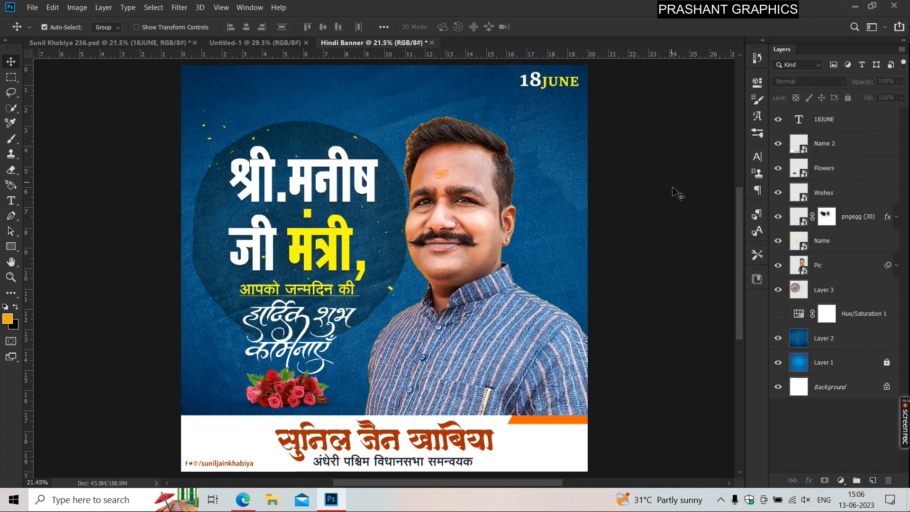
{"action": "left_click", "coordinate": [779, 314]}
{"action": "left_click", "coordinate": [779, 314]}
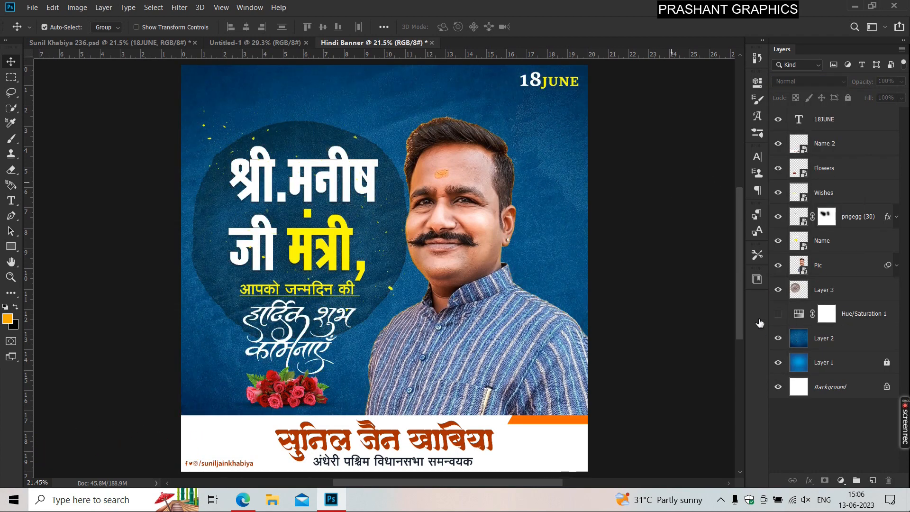
- Add an Inner Shadow effect to the Pic portrait layer with Linear Dodge (Add) blending and white as its color
{"action": "left_click", "coordinate": [842, 272]}
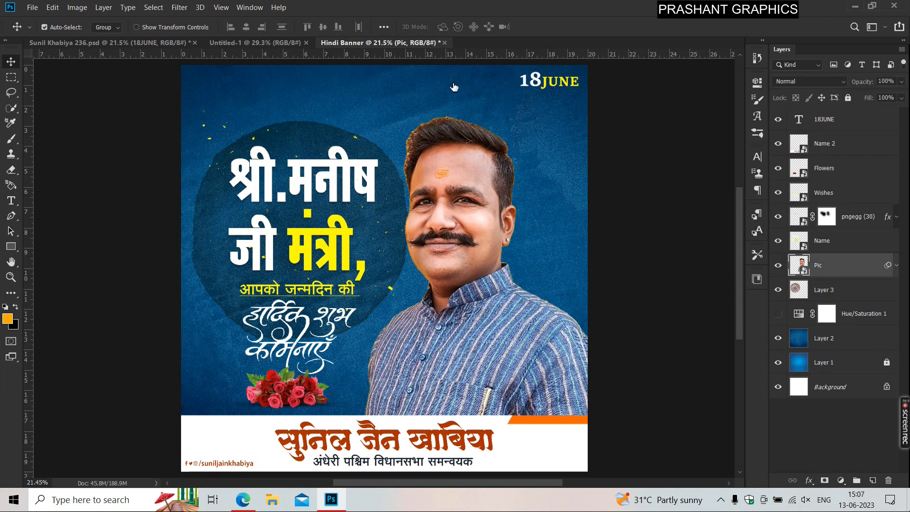
{"action": "left_click_drag", "start_coordinate": [494, 93], "coordinate": [651, 99]}
{"action": "left_click", "coordinate": [633, 213]}
{"action": "left_click", "coordinate": [836, 144]}
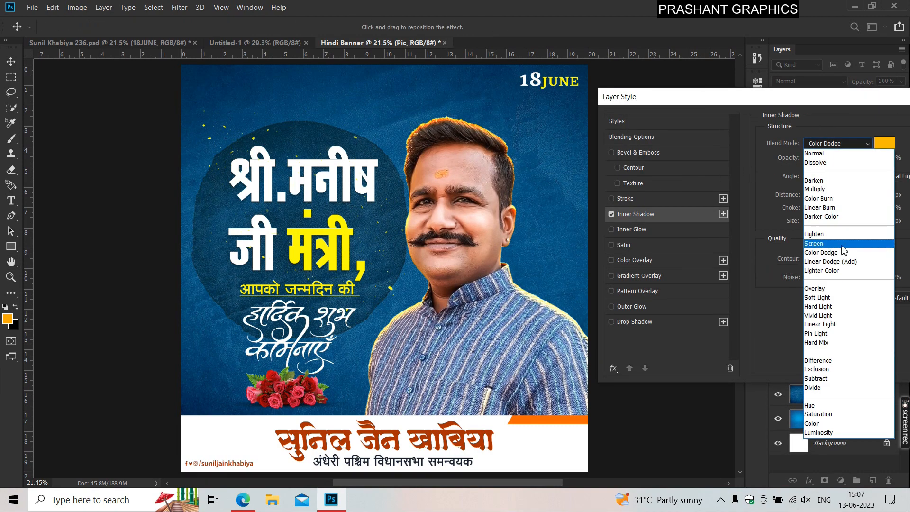
{"action": "left_click", "coordinate": [831, 261]}
{"action": "left_click", "coordinate": [885, 142]}
{"action": "left_click", "coordinate": [596, 188]}
{"action": "left_click", "coordinate": [864, 189]}
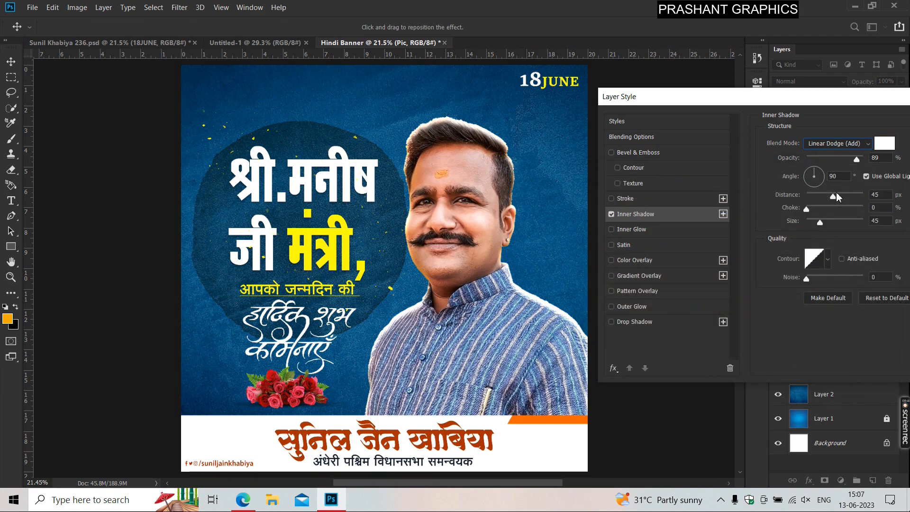
- Set the portrait's Inner Shadow distance to 0 px and size to 49 px, lower its opacity slightly, and apply the effect
{"action": "left_click_drag", "start_coordinate": [837, 196], "coordinate": [799, 203]}
{"action": "left_click_drag", "start_coordinate": [804, 223], "coordinate": [822, 224]}
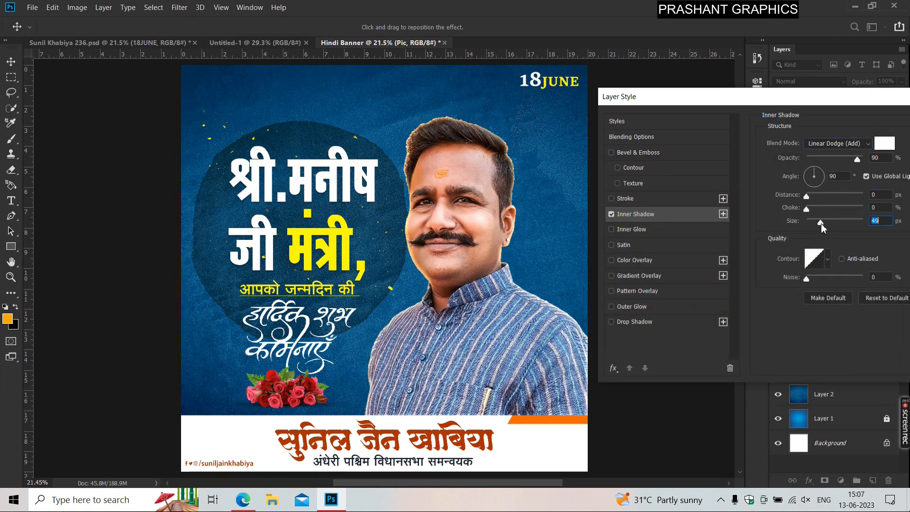
{"action": "mouse_move", "coordinate": [857, 159]}
{"action": "left_mouse_down"}
{"action": "mouse_move", "coordinate": [843, 159]}
{"action": "mouse_move", "coordinate": [850, 159]}
{"action": "left_mouse_up"}
{"action": "key", "text": "Return"}
{"action": "left_click", "coordinate": [76, 148]}
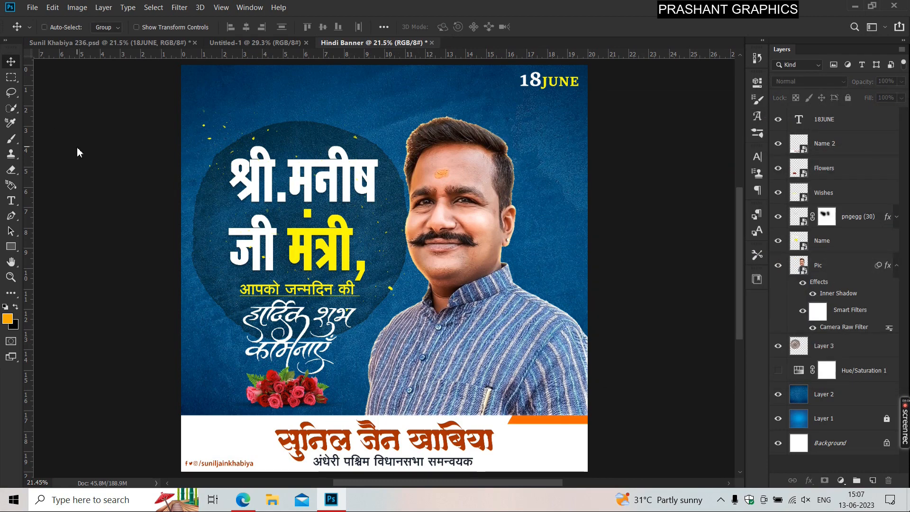
- Save the banner as a layered Photoshop file named Hindi Banner in the banner's project folder
{"action": "key", "text": "ctrl+shift+s"}
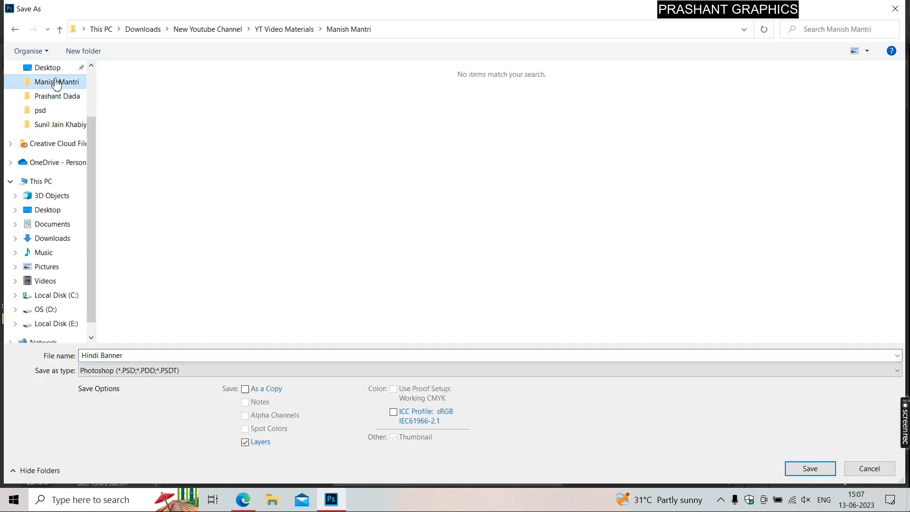
{"action": "left_click", "coordinate": [153, 357]}
{"action": "left_click", "coordinate": [166, 358]}
{"action": "left_click", "coordinate": [812, 470]}
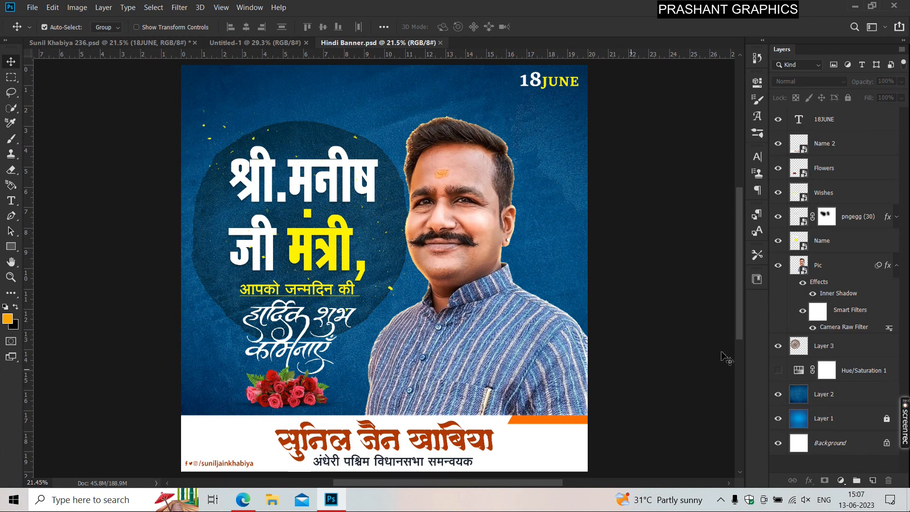
- Export the banner as a JPG at 100% quality and 4000 × 4000 px into the project folder
{"action": "left_click", "coordinate": [32, 7]}
{"action": "mouse_move", "coordinate": [97, 171]}
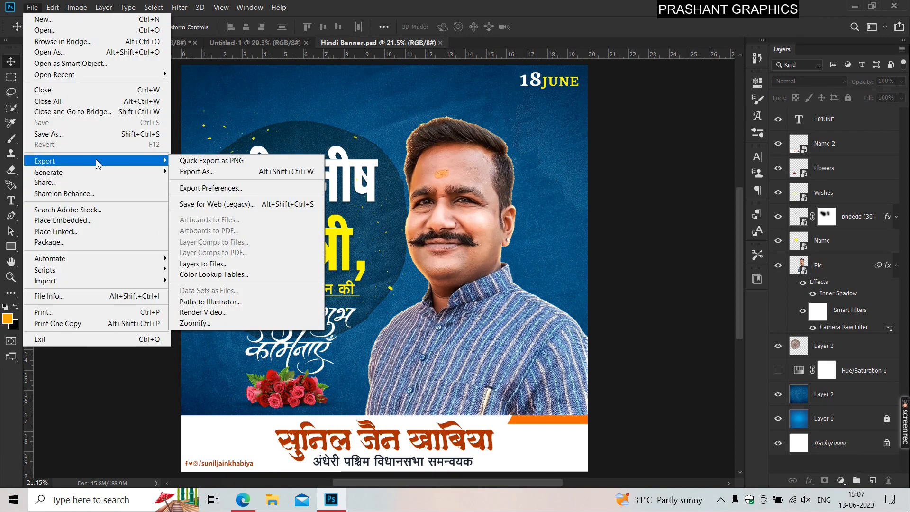
{"action": "left_click", "coordinate": [197, 174]}
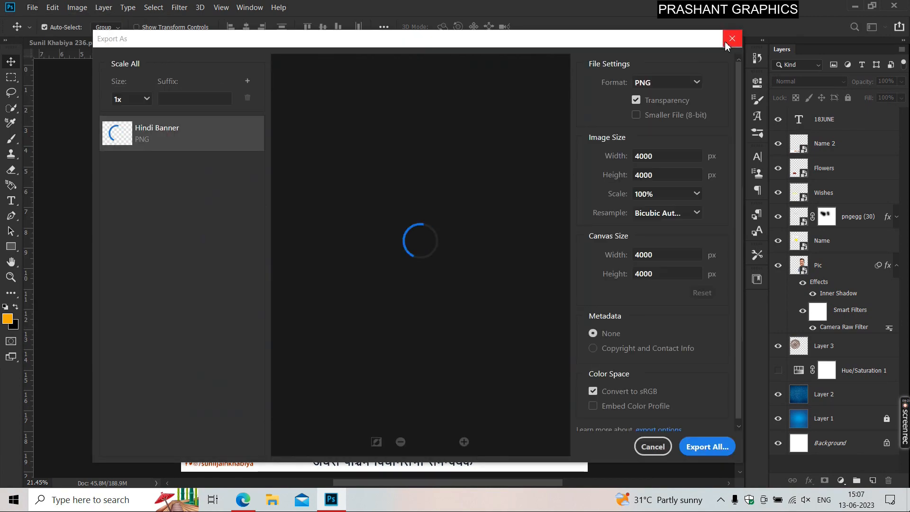
{"action": "left_click", "coordinate": [676, 82]}
{"action": "left_click", "coordinate": [664, 112]}
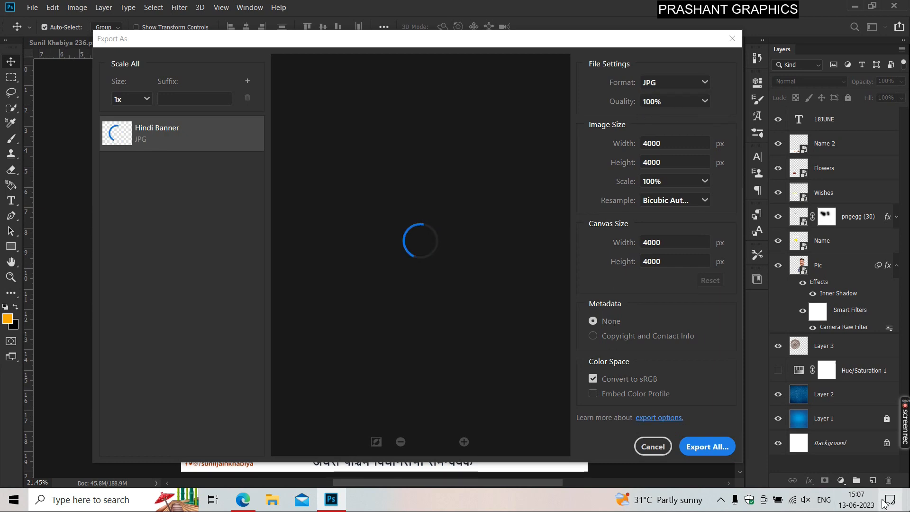
{"action": "left_click", "coordinate": [707, 447]}
{"action": "left_click", "coordinate": [811, 468]}
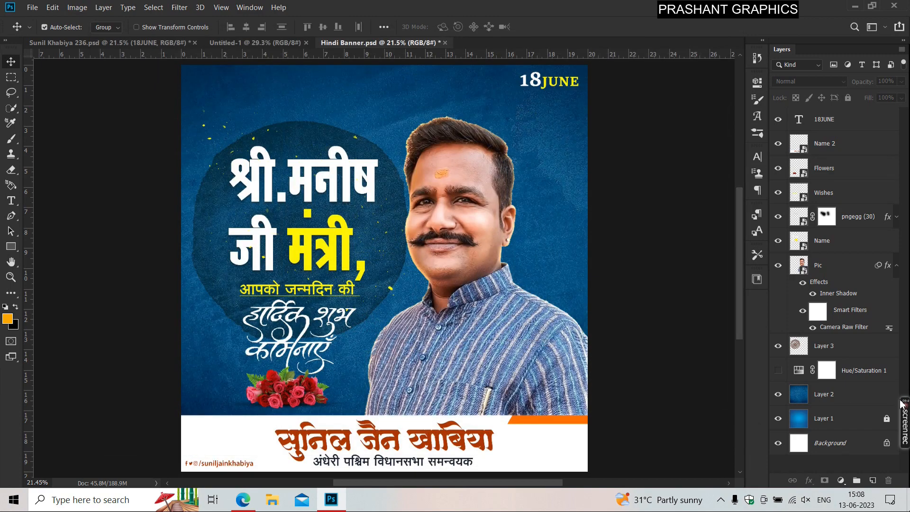
{"action": "key", "text": "super+d"}
{"action": "mouse_move", "coordinate": [903, 429]}
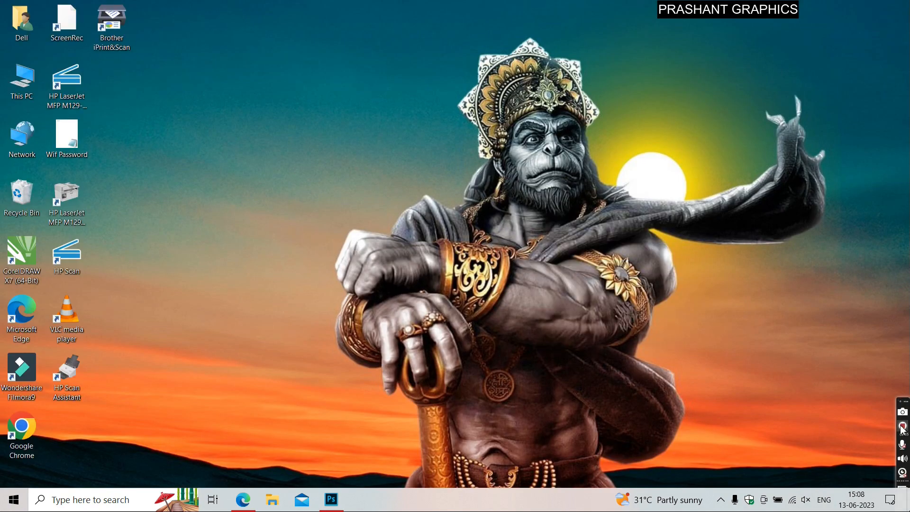